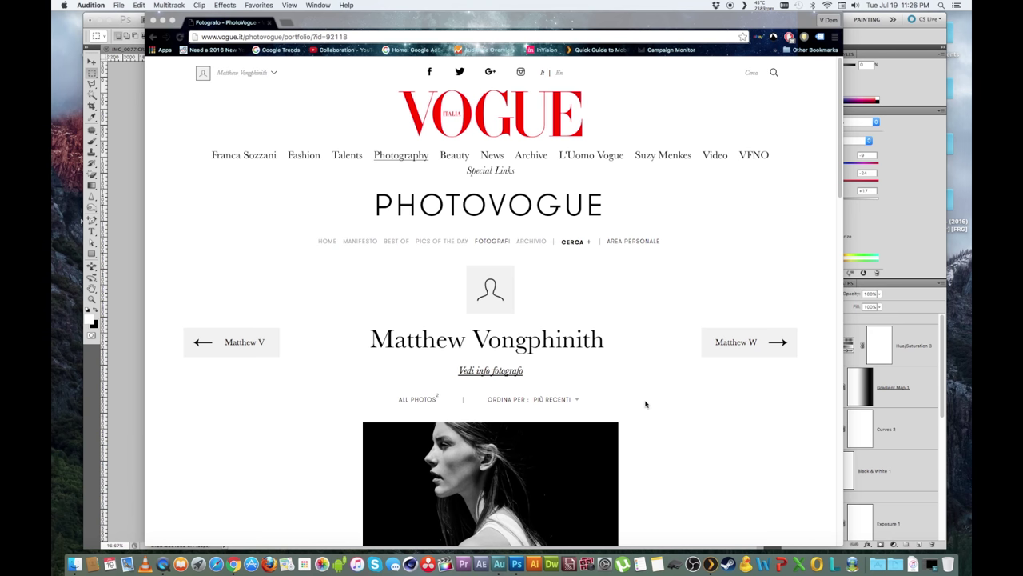
Open the published black-and-white portrait from the PhotoVogue portfolio in Chrome's gallery view.
scroll(637, 304, "down", 5)
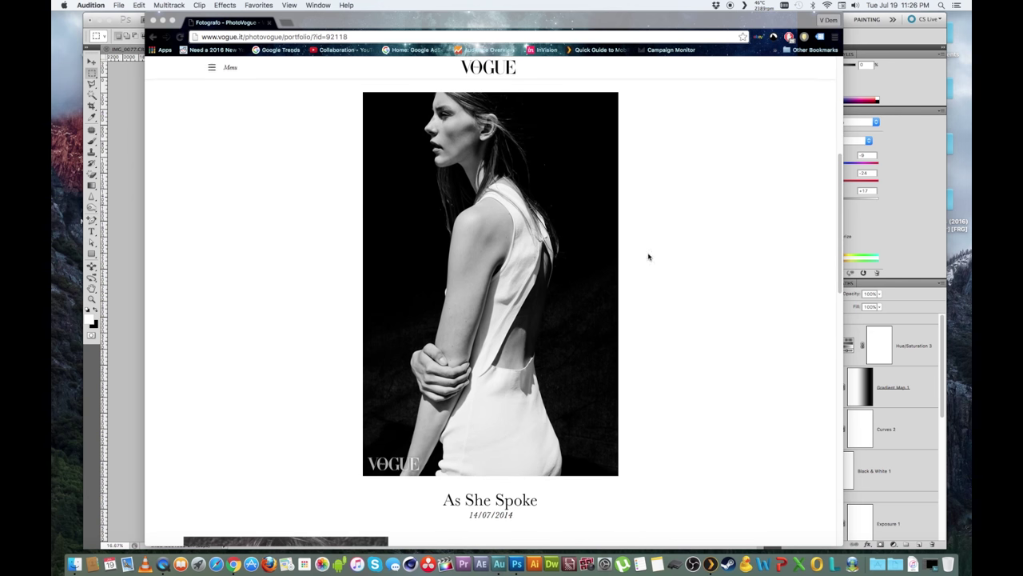
left_click(670, 371)
scroll(665, 372, "up", 2)
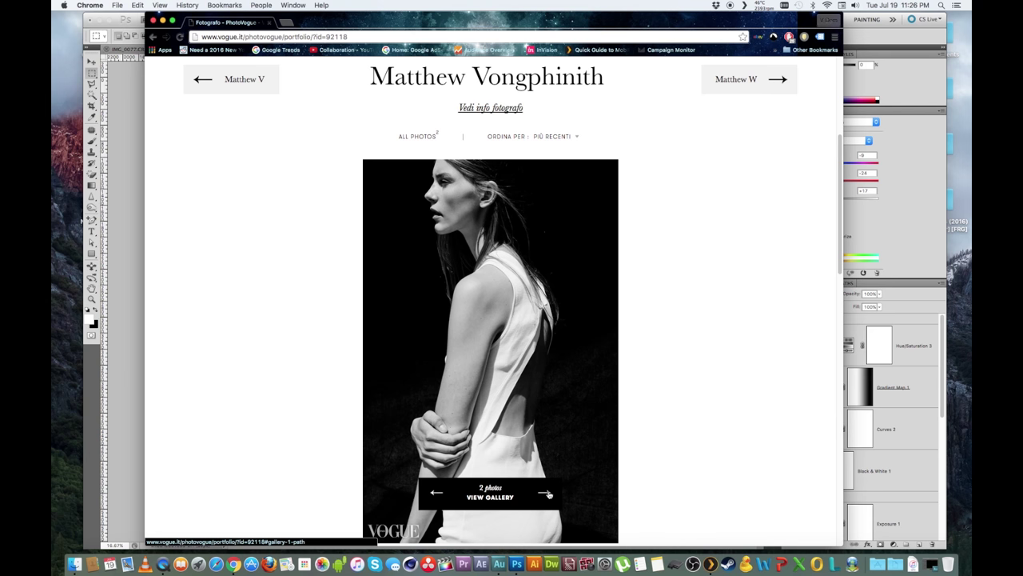
left_click(616, 304)
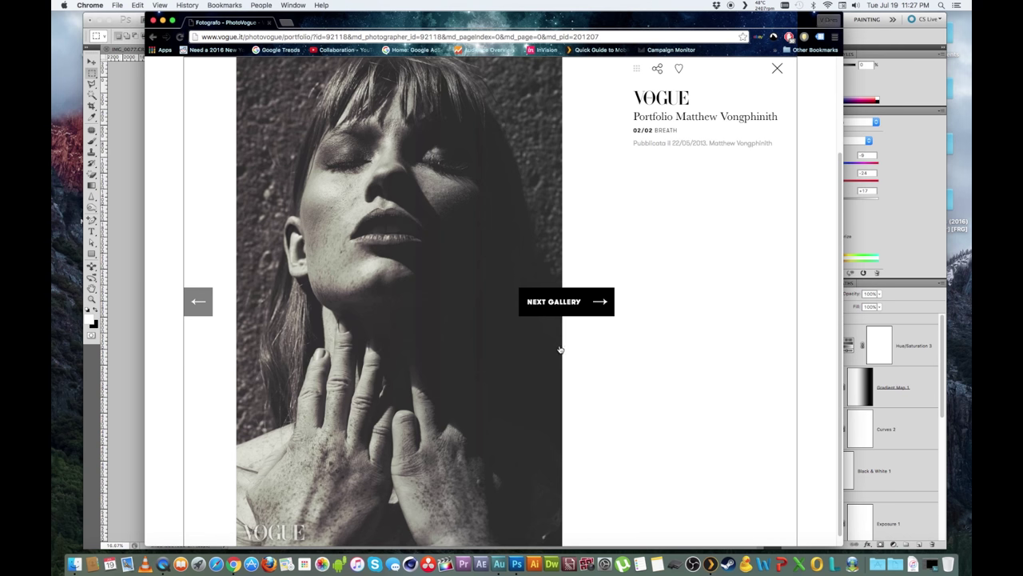
Look over the gallery photo, then minimise Chrome to reveal the Photoshop edit.
scroll(608, 363, "up", 3)
scroll(620, 366, "down", 2)
scroll(624, 368, "down", 3)
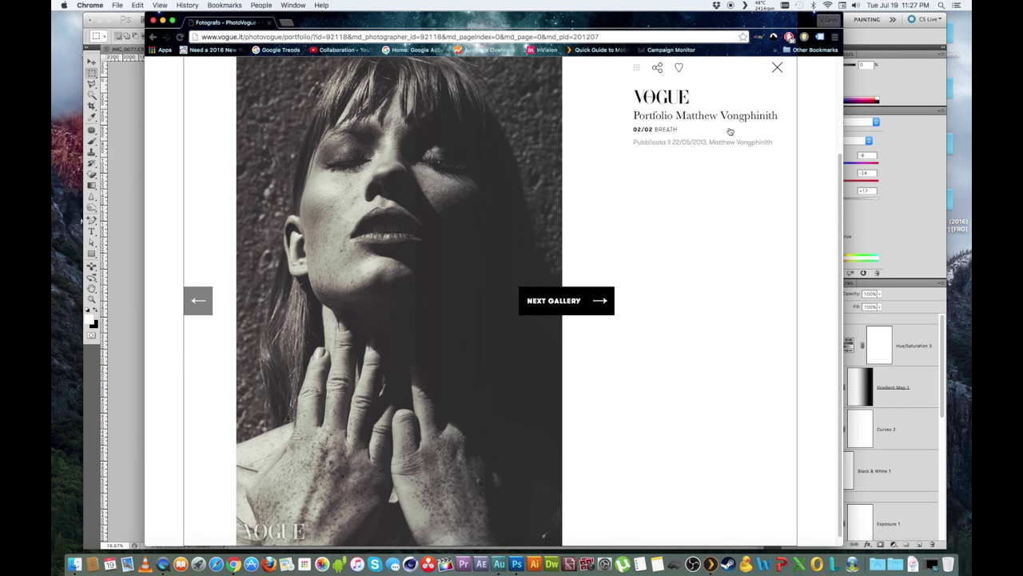
left_click(162, 20)
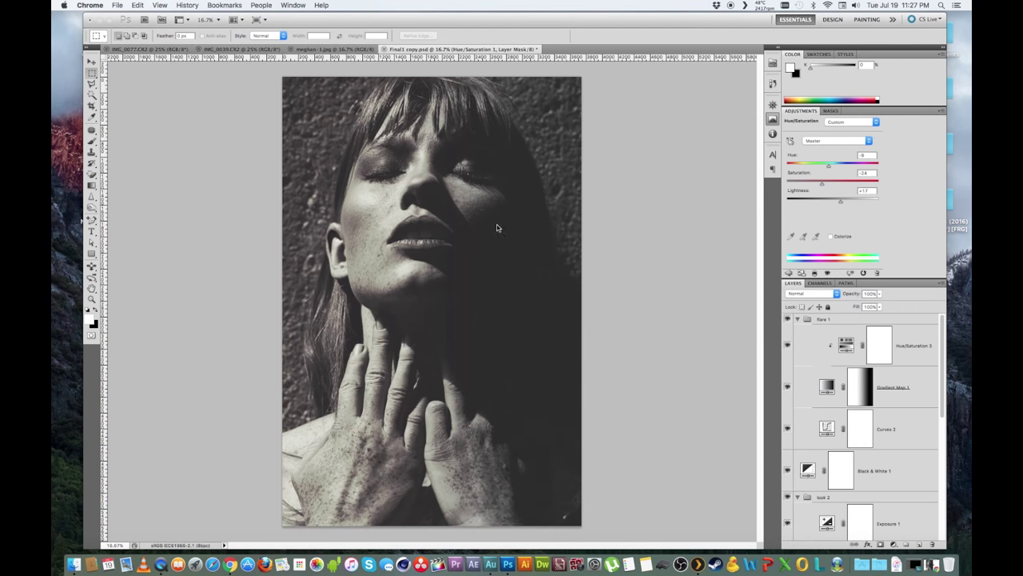
Bring Photoshop forward and display the raw IMG_0077.CR2 shot of the model against the concrete wall.
left_click(163, 55)
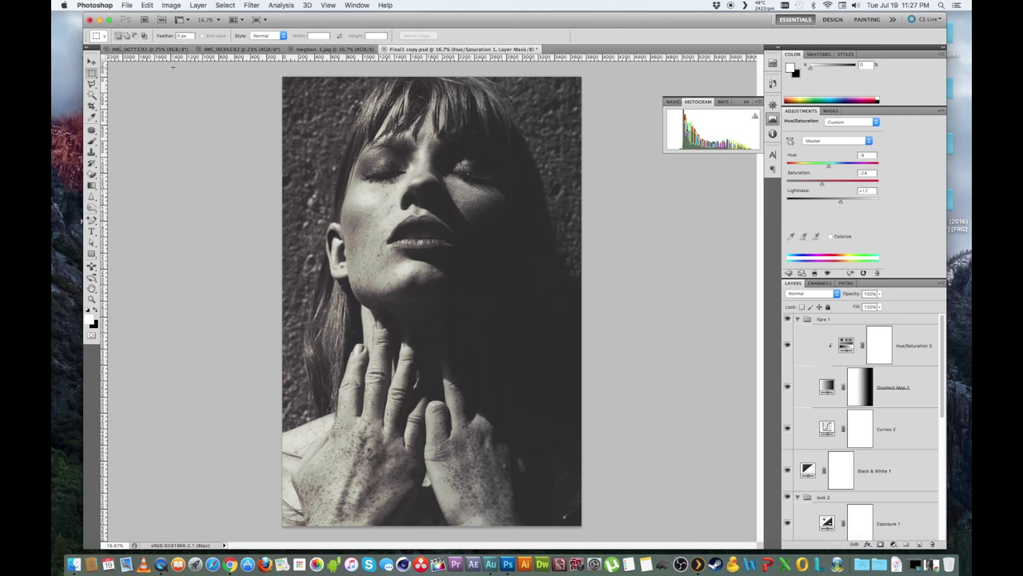
left_click(152, 49)
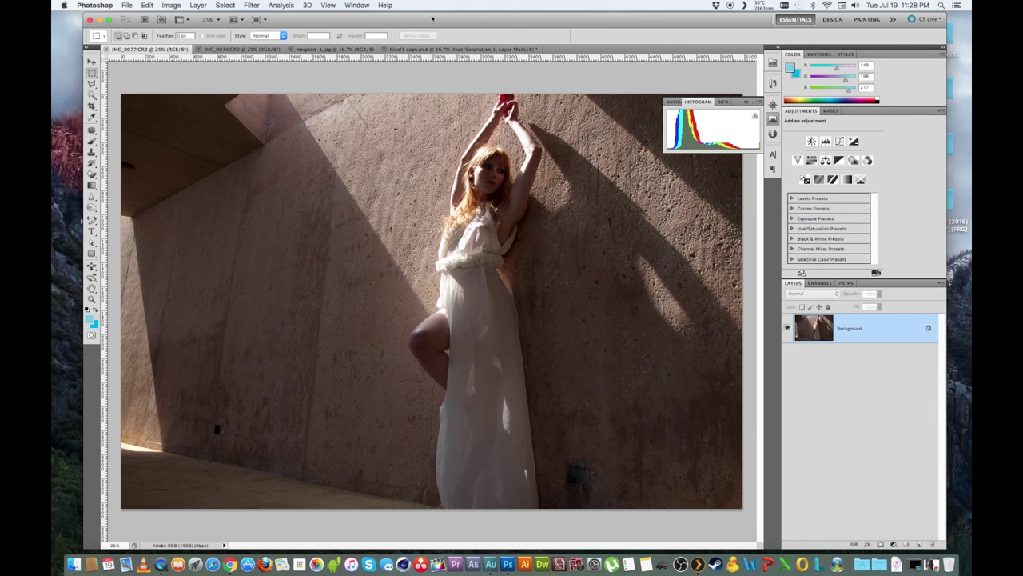
mouse_move(443, 20)
left_mouse_down()
mouse_move(431, 21)
mouse_move(439, 19)
left_mouse_up()
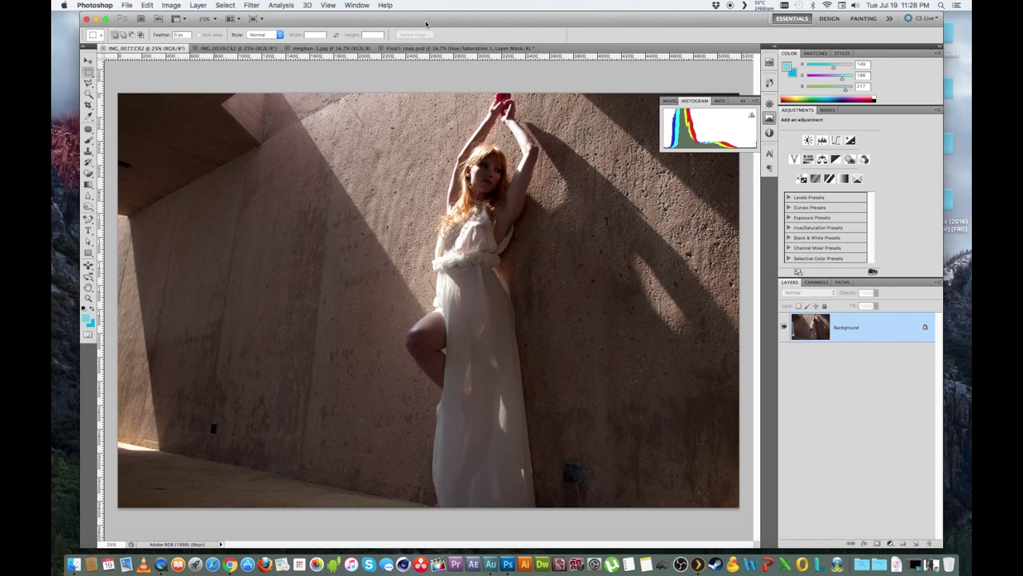
left_click(259, 50)
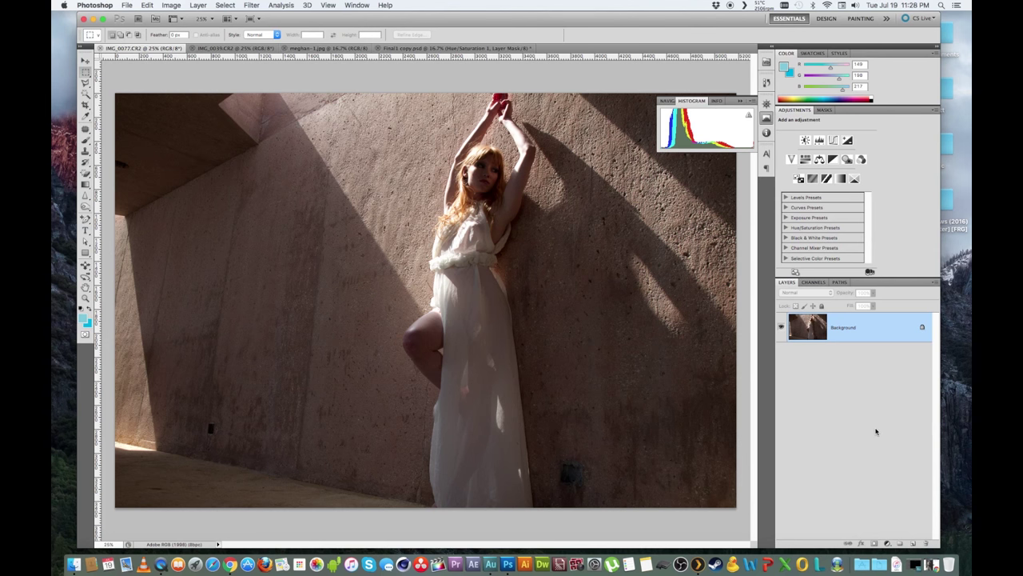
left_click_drag(450, 25, 443, 25)
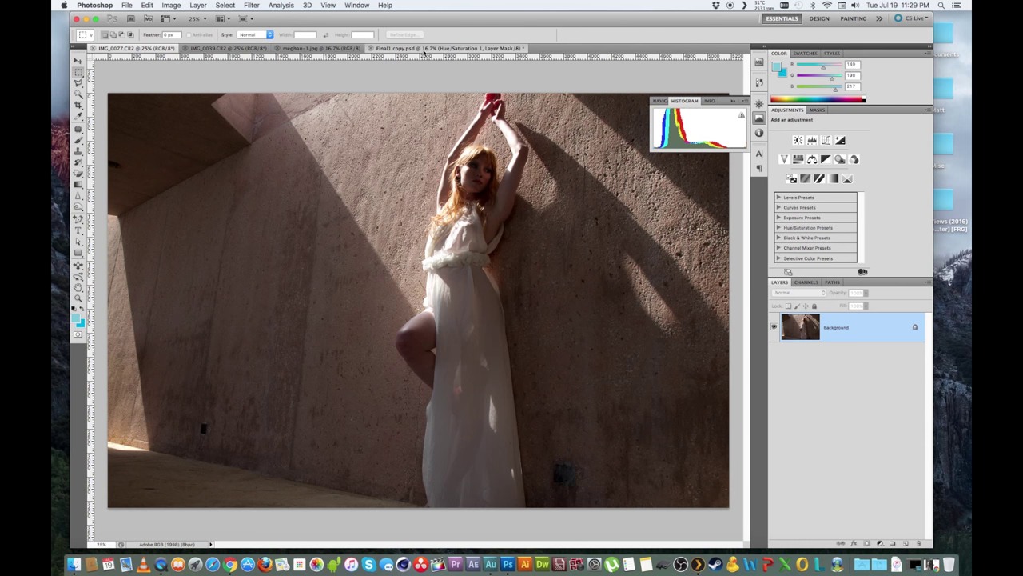
left_click(425, 51)
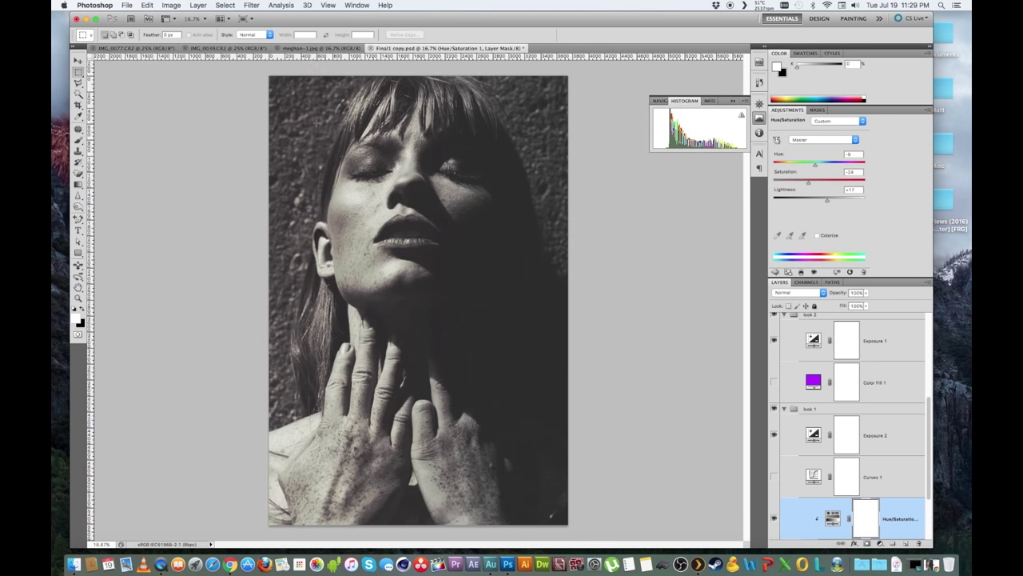
Compare the IMG_0077.CR2 and IMG_0039.CR2 raw shots, then display the unedited meghan-1.jpg portrait.
left_click(132, 48)
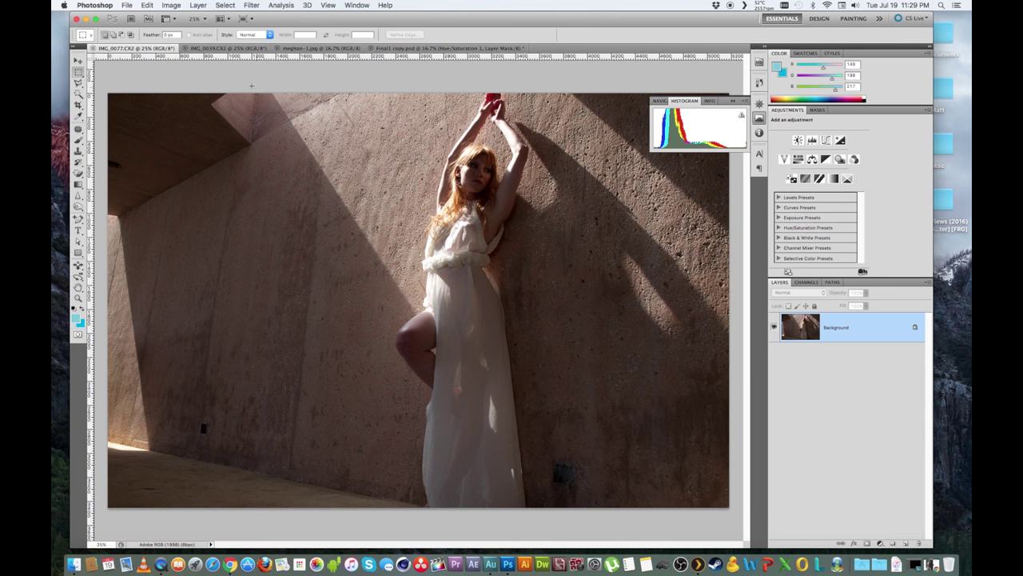
left_click(227, 48)
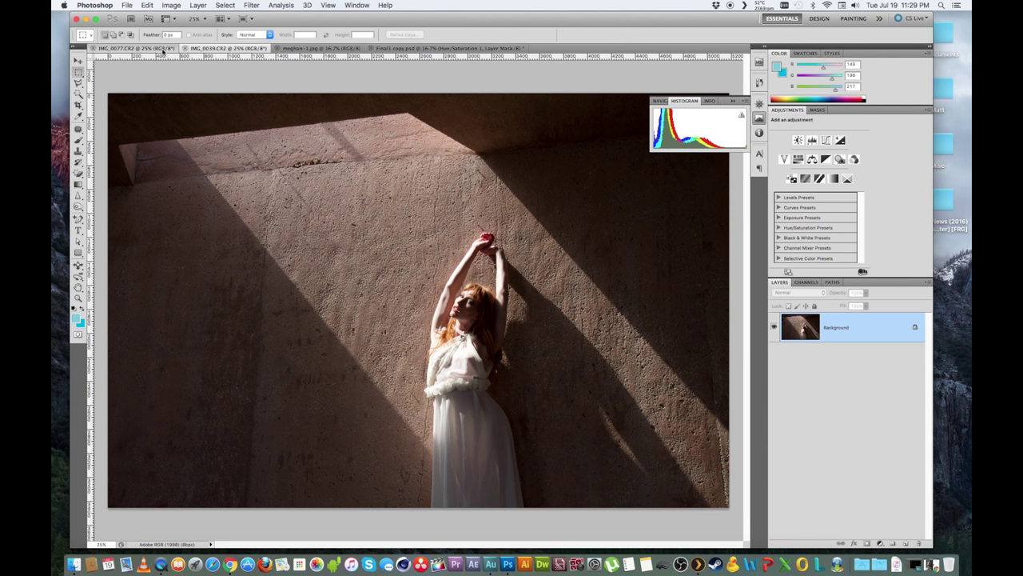
left_click(225, 50)
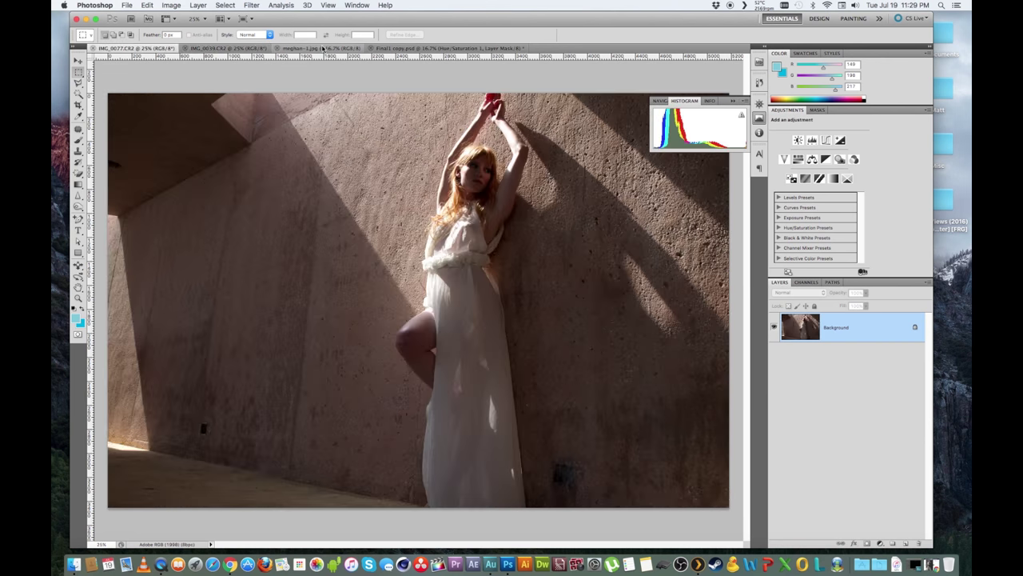
left_click(236, 50)
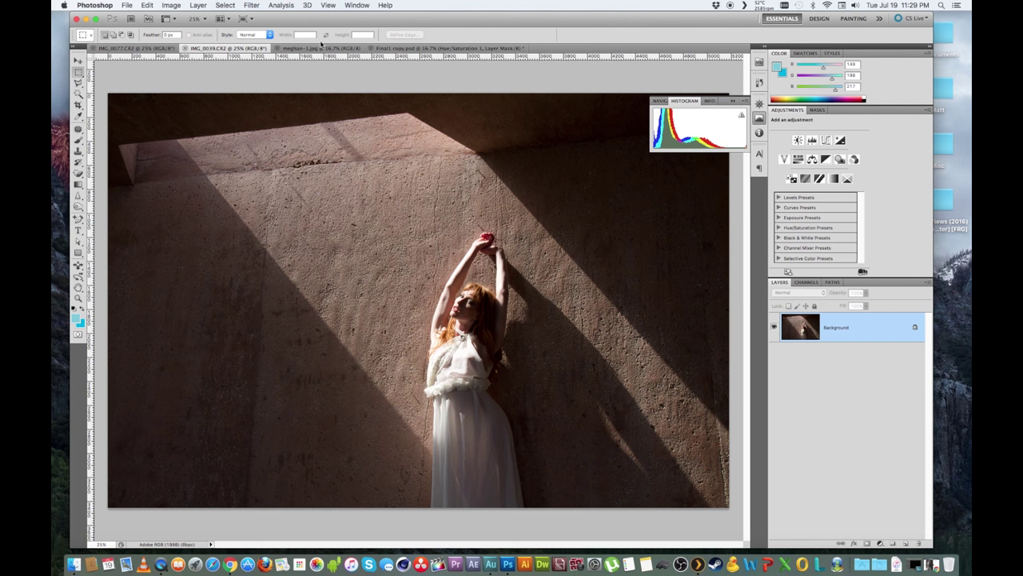
left_click(322, 48)
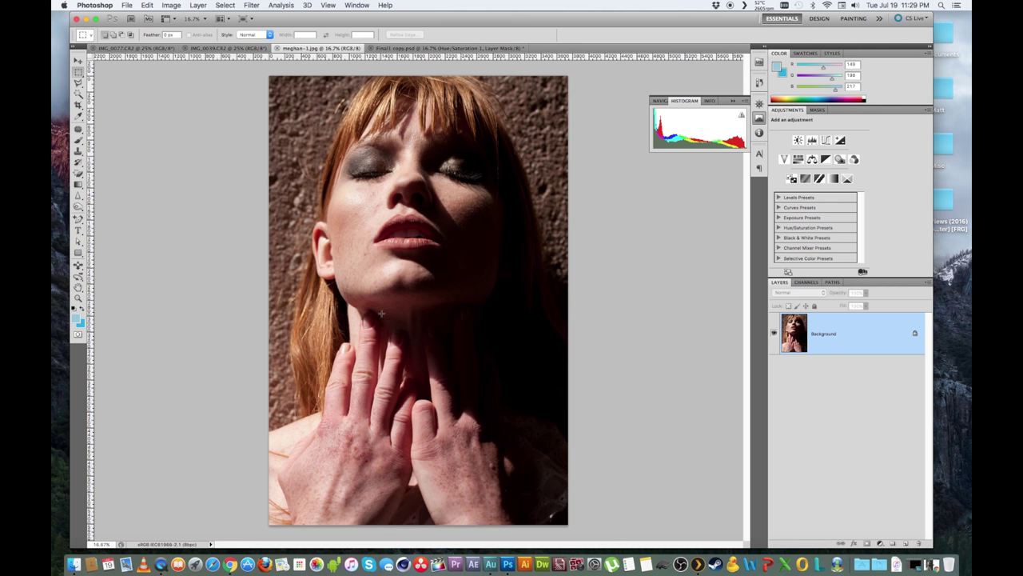
Return to Final1 copy.psd and collapse the flare 1, look 2 and look 1 groups.
left_click(436, 48)
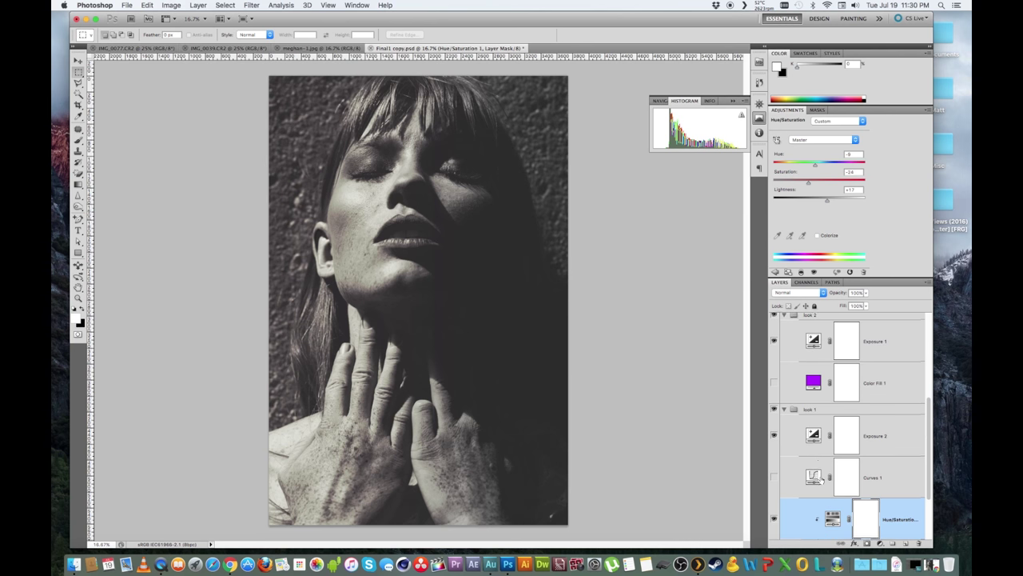
scroll(816, 480, "up", 5)
scroll(815, 479, "up", 4)
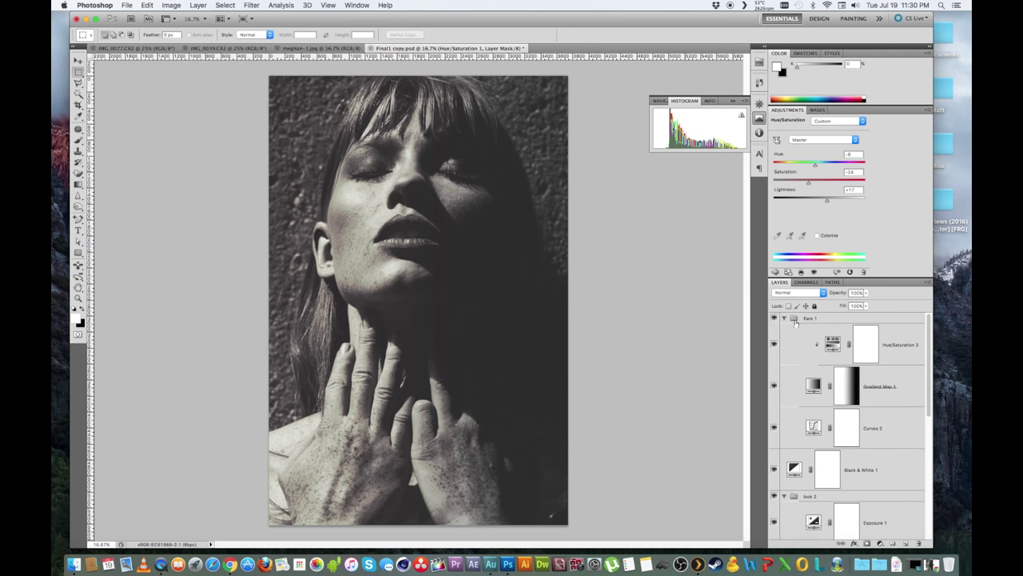
left_click(784, 319)
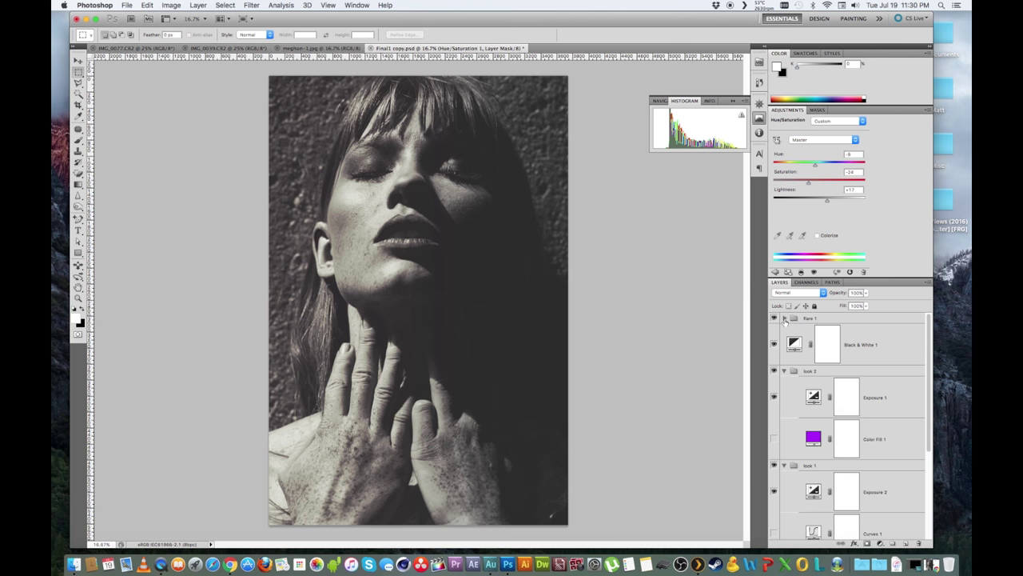
left_click(784, 372)
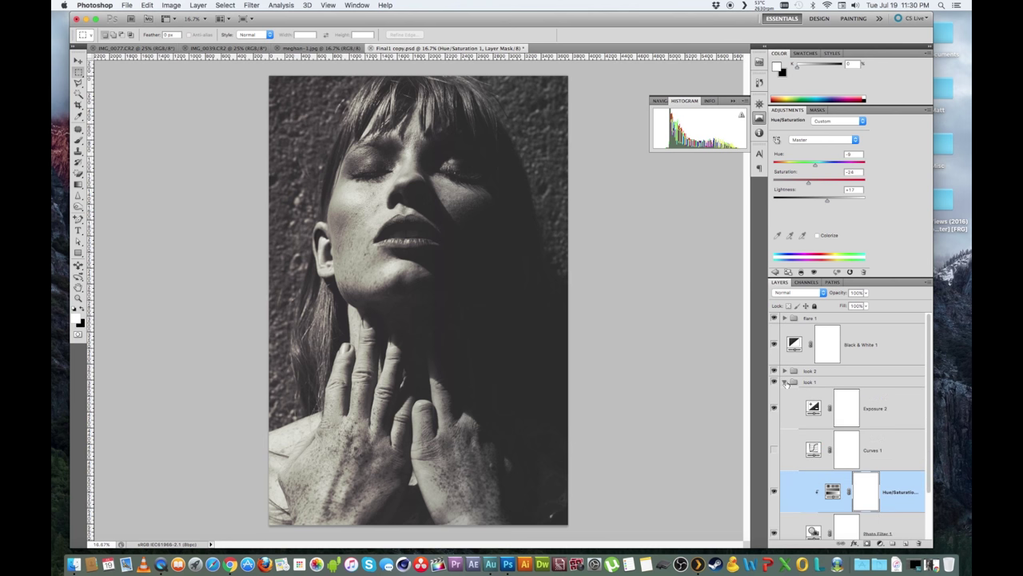
left_click(784, 383)
left_click(784, 383)
left_click(784, 383)
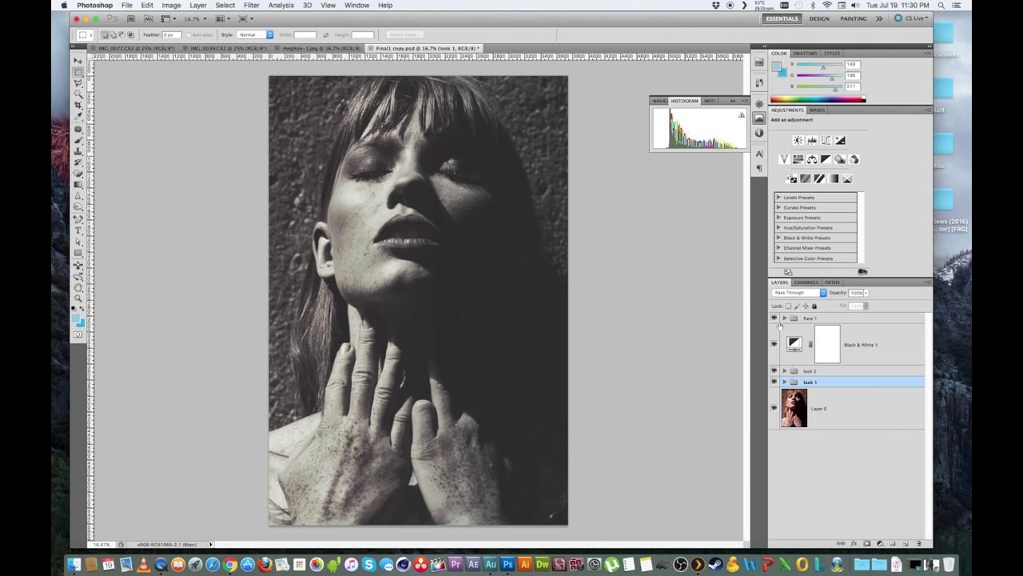
Hide flare 1, Black & White 1 and look 2, and strip look 1 down to its Photo Filter 1 tint.
left_click(774, 318)
left_click(774, 344)
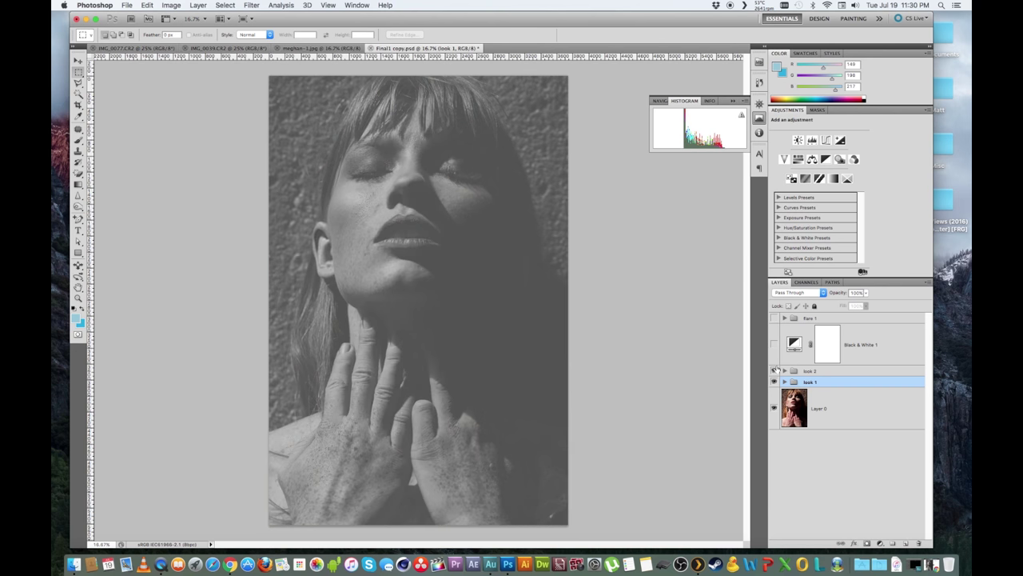
left_click(774, 371)
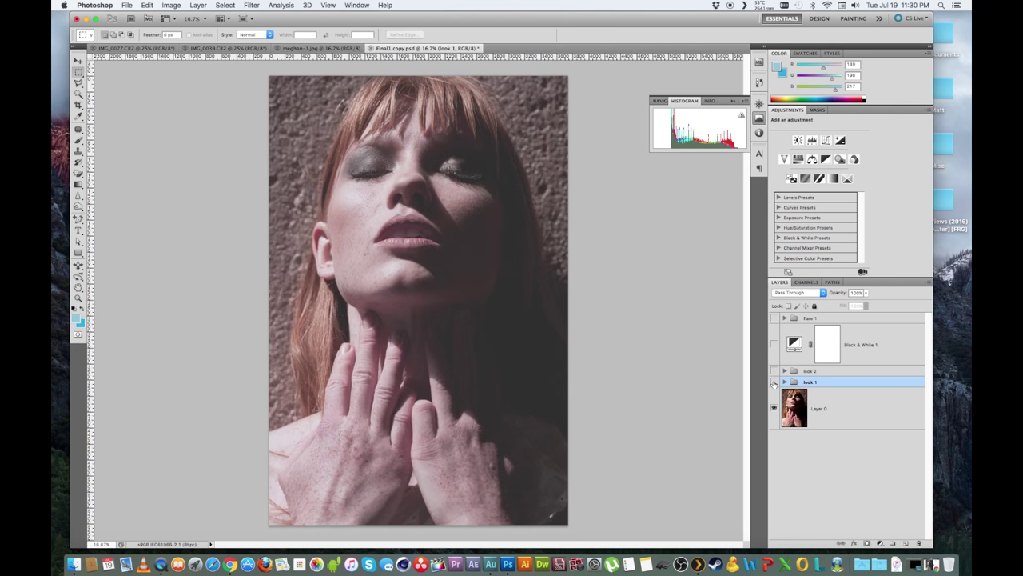
left_click(773, 382)
left_click(783, 382)
left_click(776, 383)
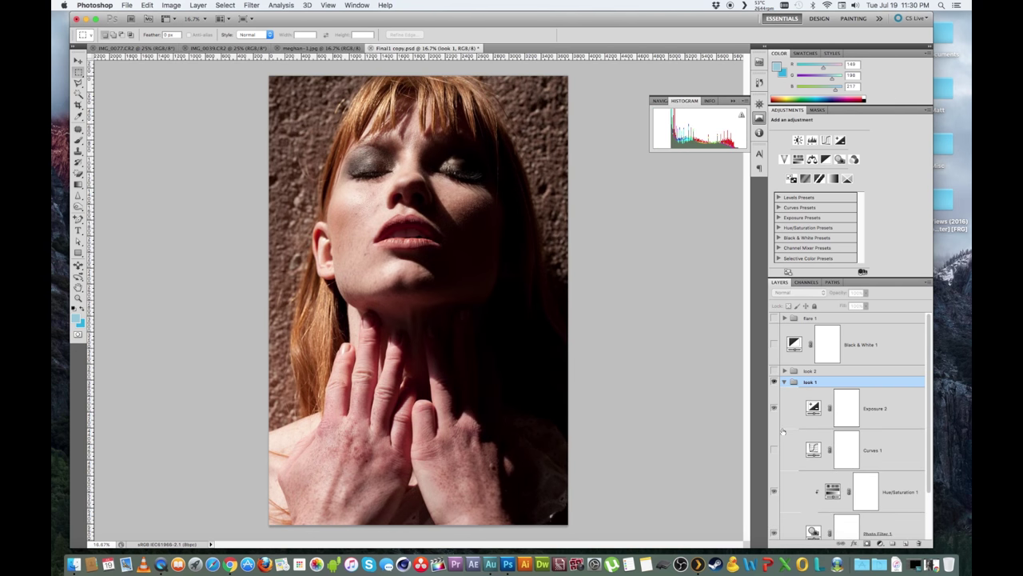
scroll(783, 416, "down", 3)
left_click(773, 359)
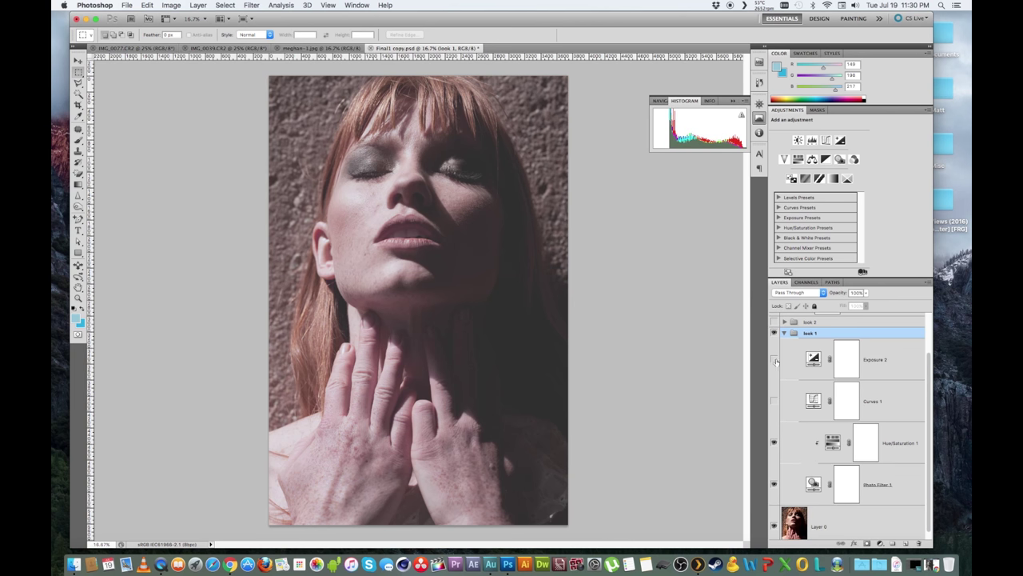
left_click(774, 442)
left_click(774, 483)
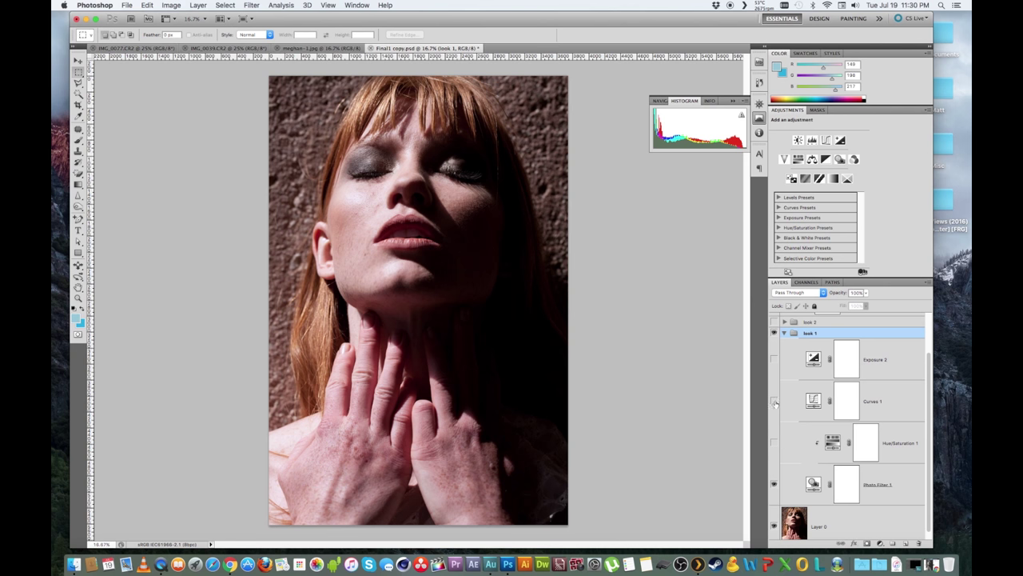
Re-enable Hue/Saturation 1 and Exposure 2 (-0.31, offset +0.0079), checking the blue Photo Filter colour.
left_click(774, 442)
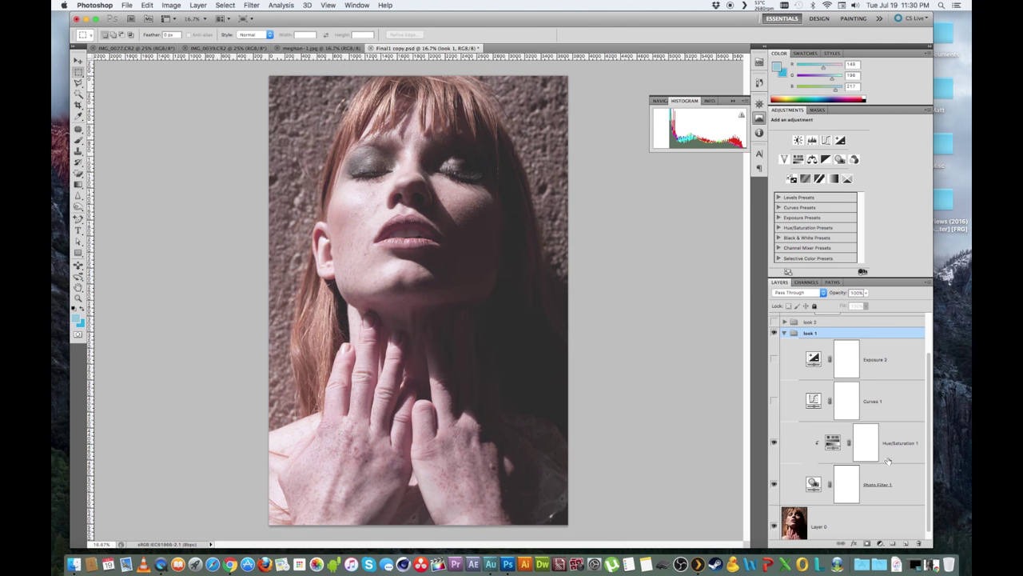
left_click(847, 446)
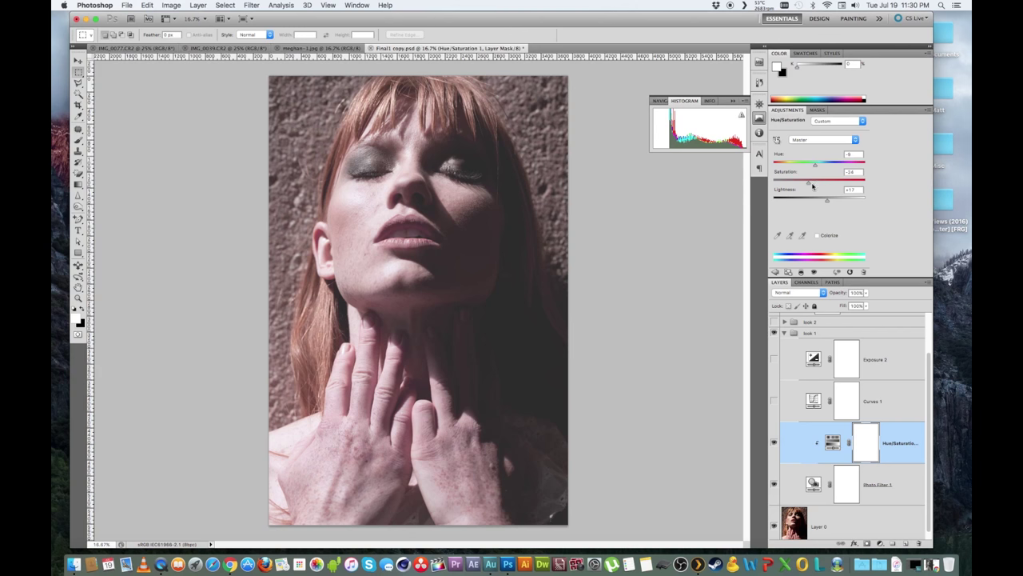
mouse_move(808, 186)
left_mouse_down()
mouse_move(790, 187)
mouse_move(832, 189)
mouse_move(817, 189)
left_mouse_up()
left_click(893, 484)
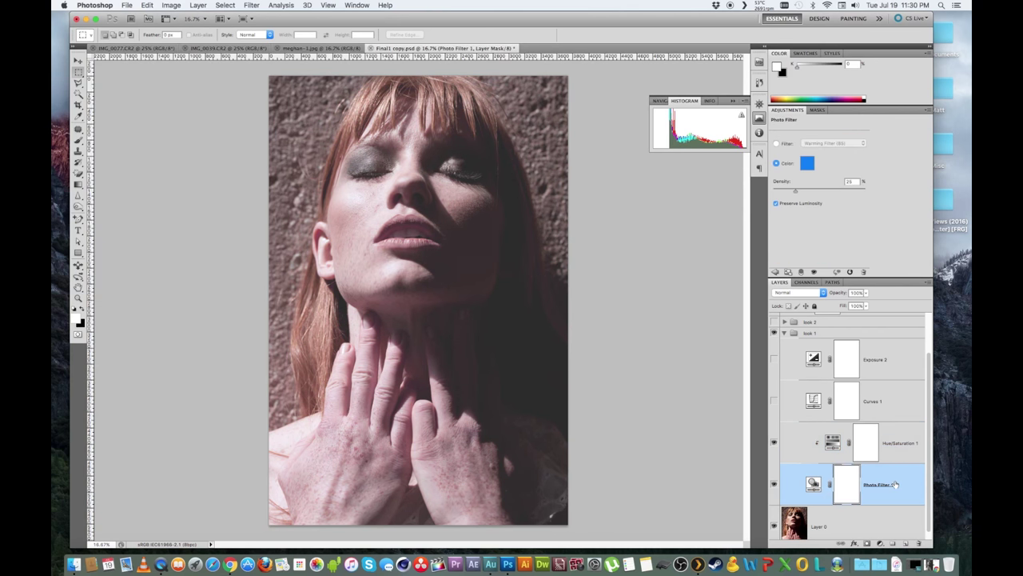
left_click(808, 164)
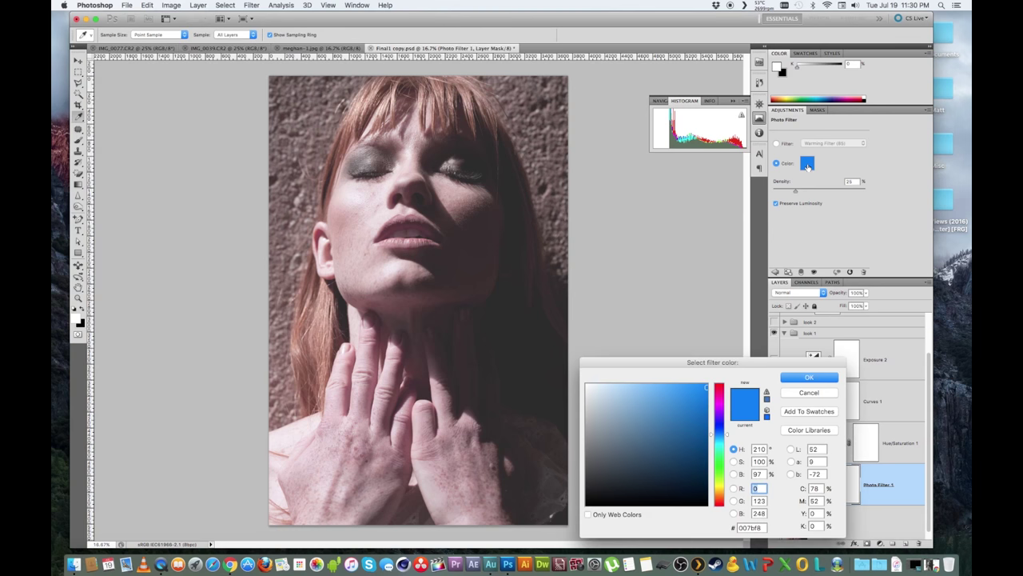
left_click(808, 380)
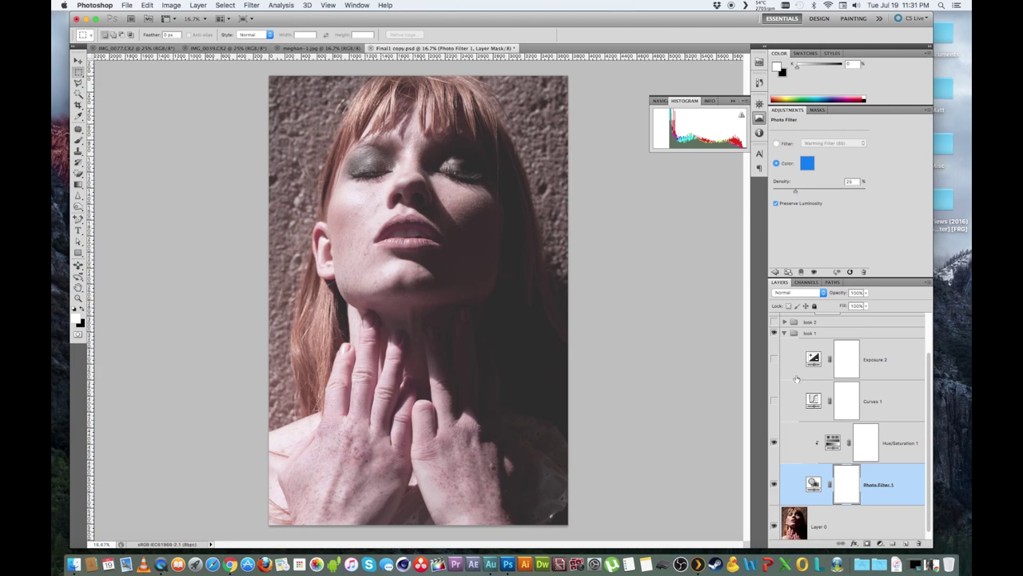
left_click(774, 361)
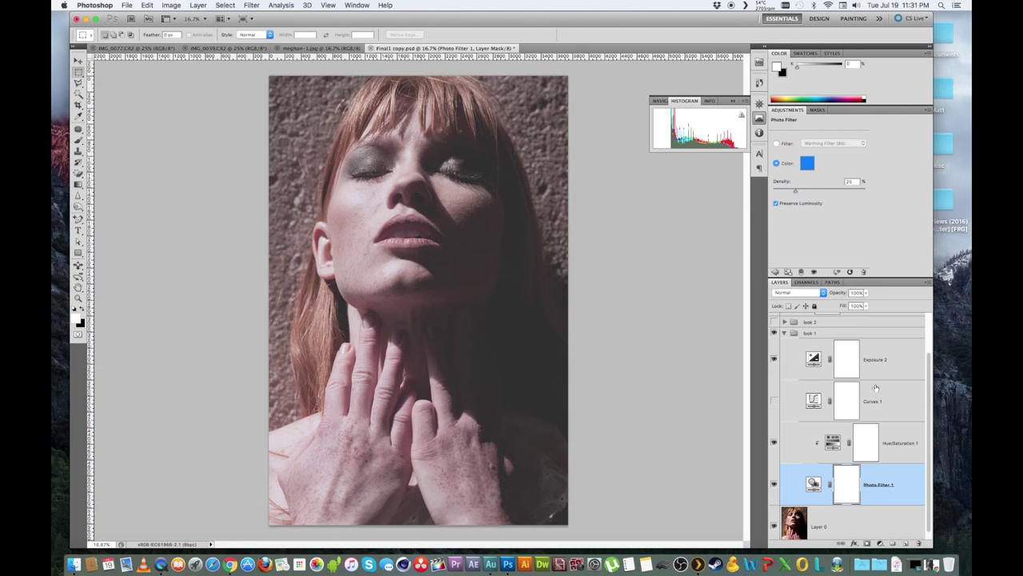
left_click(900, 374)
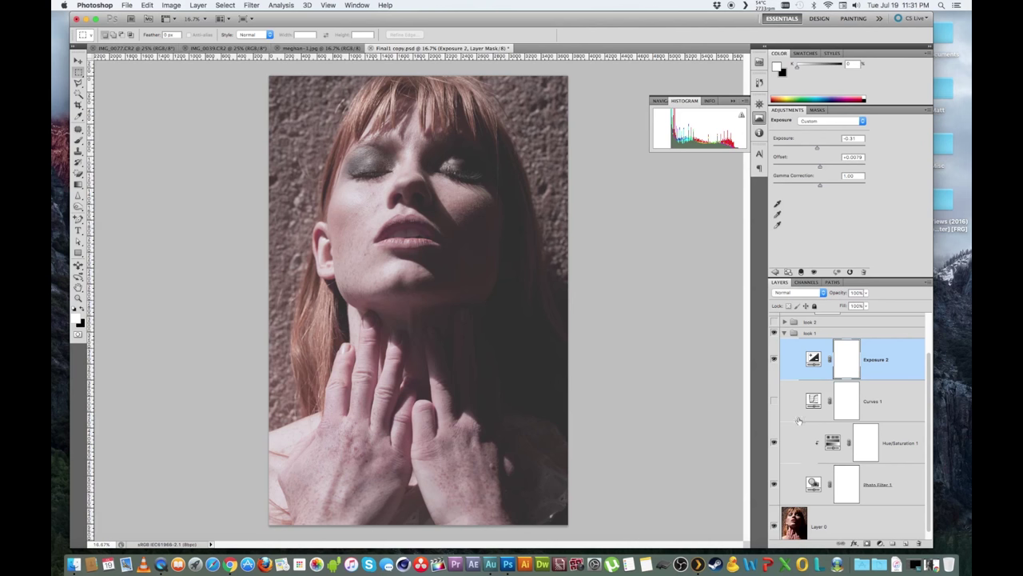
Expand look 2 and turn it back on, with its Exposure 1 at -0.73.
scroll(785, 369, "up", 1)
scroll(785, 369, "up", 1)
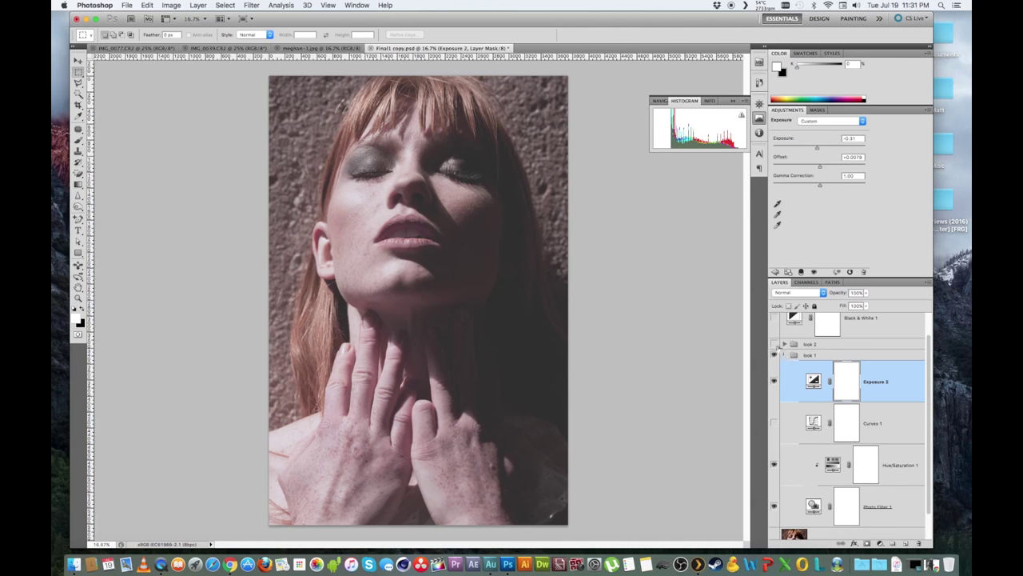
left_click(783, 350)
left_click(774, 412)
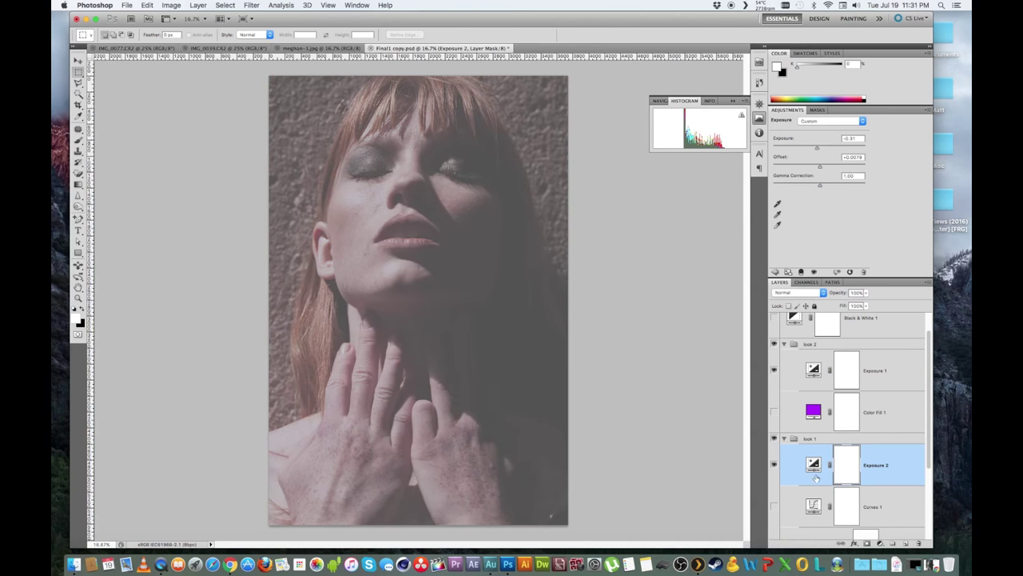
left_click(859, 375)
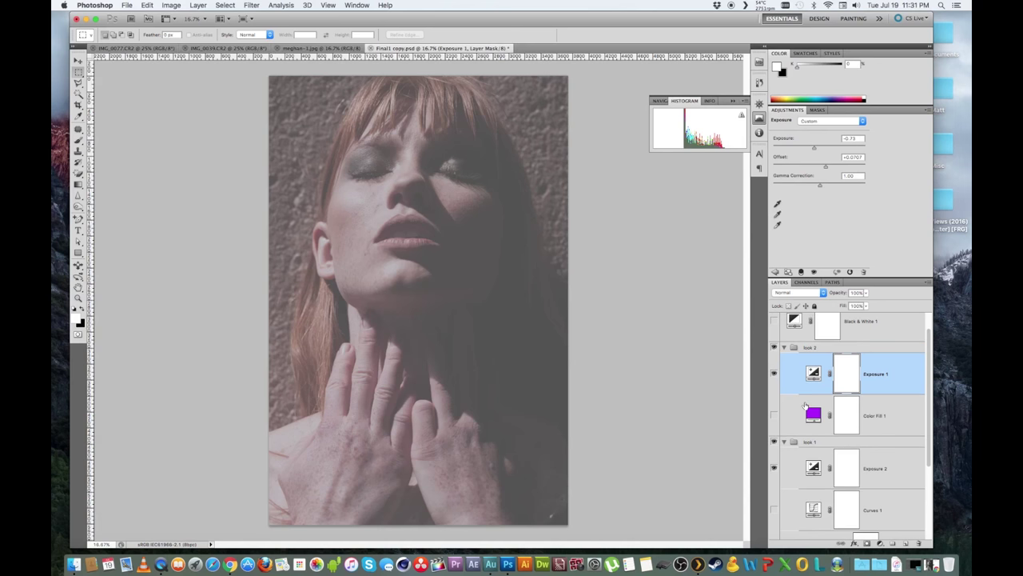
scroll(805, 404, "up", 3)
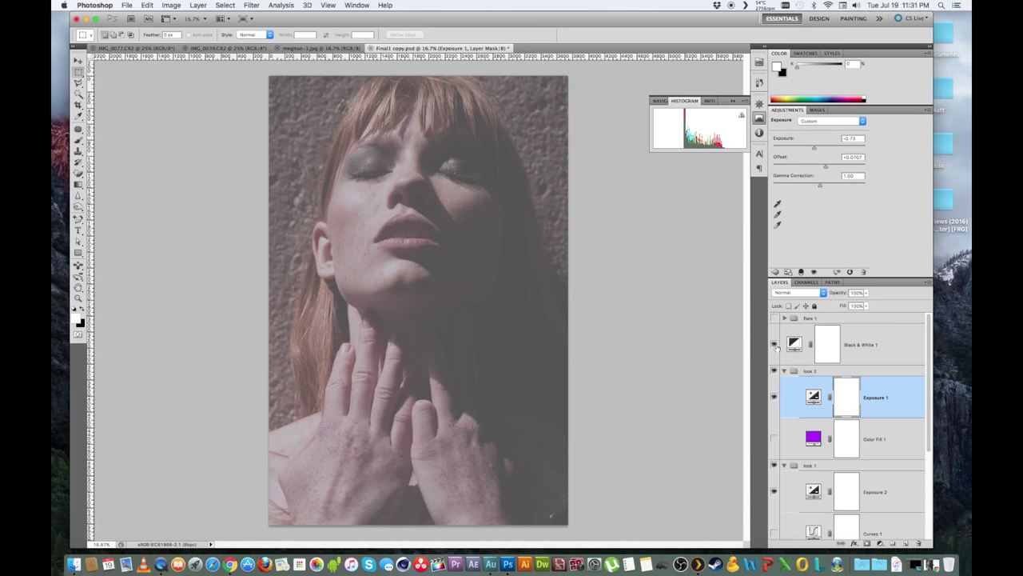
Switch Black & White 1 and the flare 1 group back on, making the portrait monochrome.
left_click(773, 344)
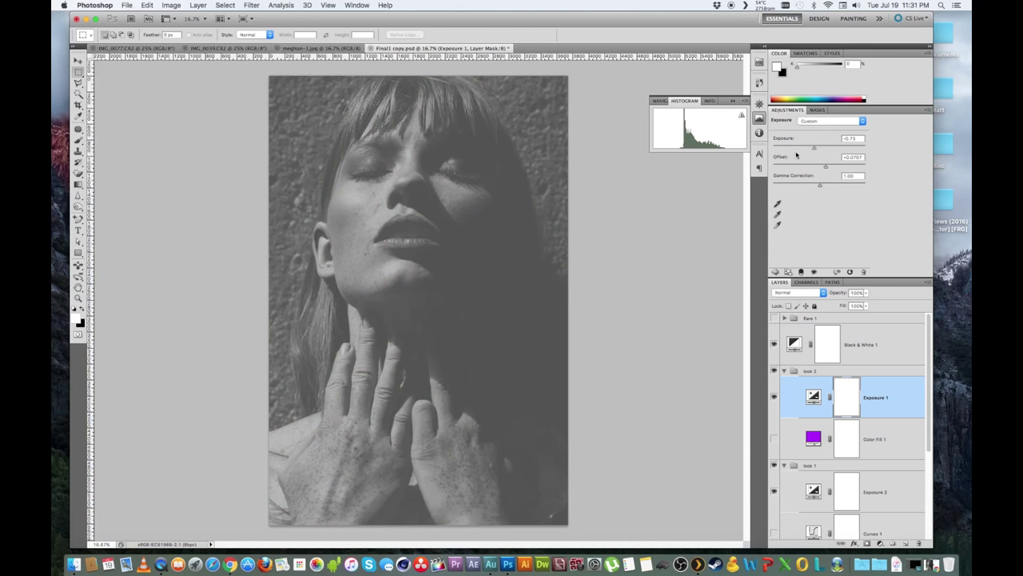
left_click(865, 351)
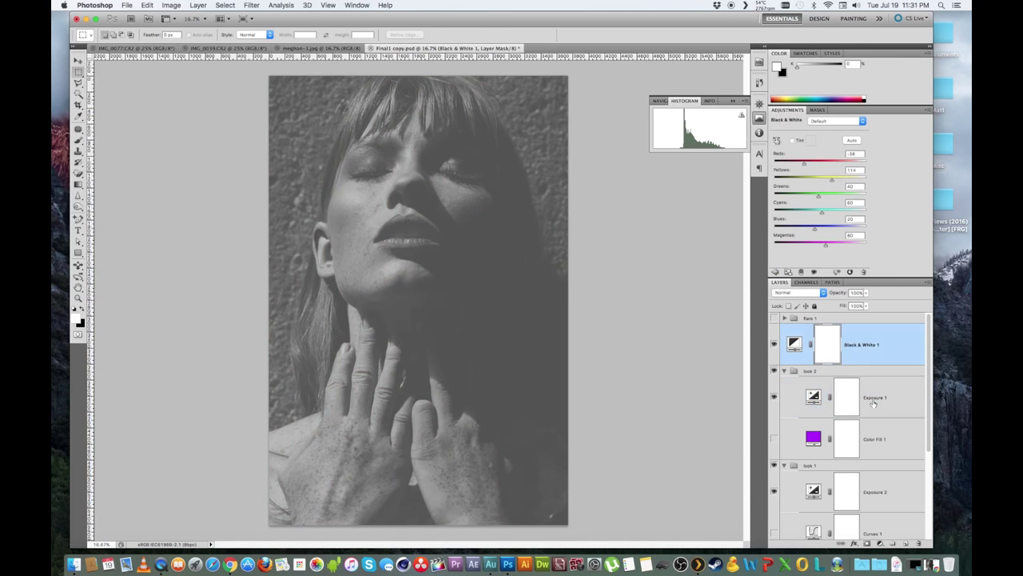
left_click(873, 402)
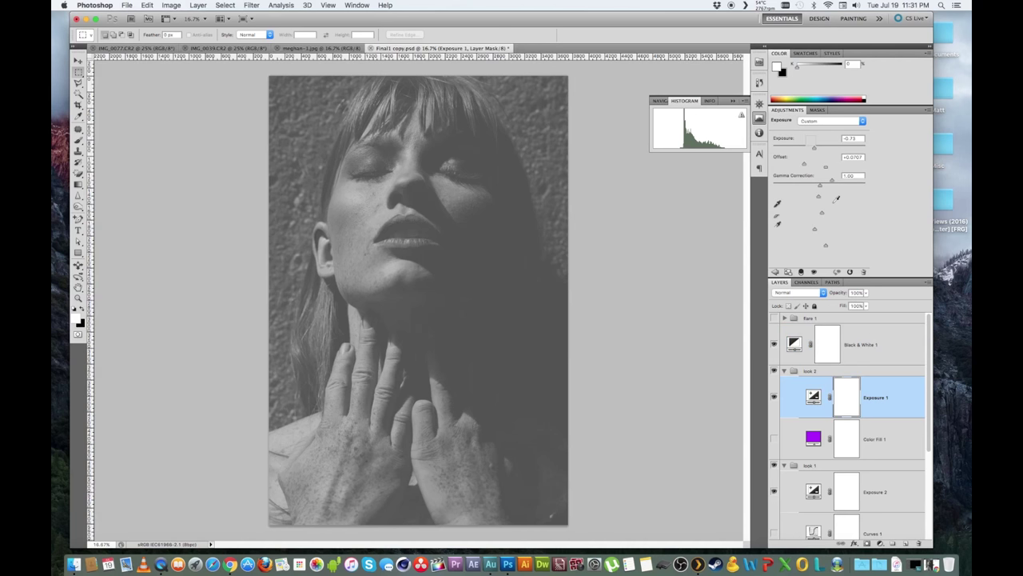
left_click(870, 344)
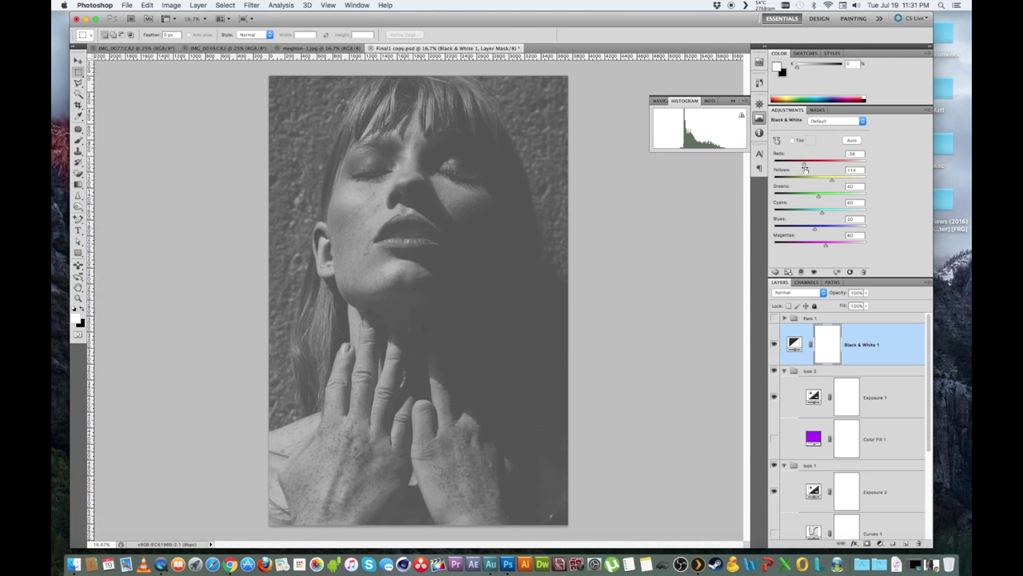
left_click(774, 319)
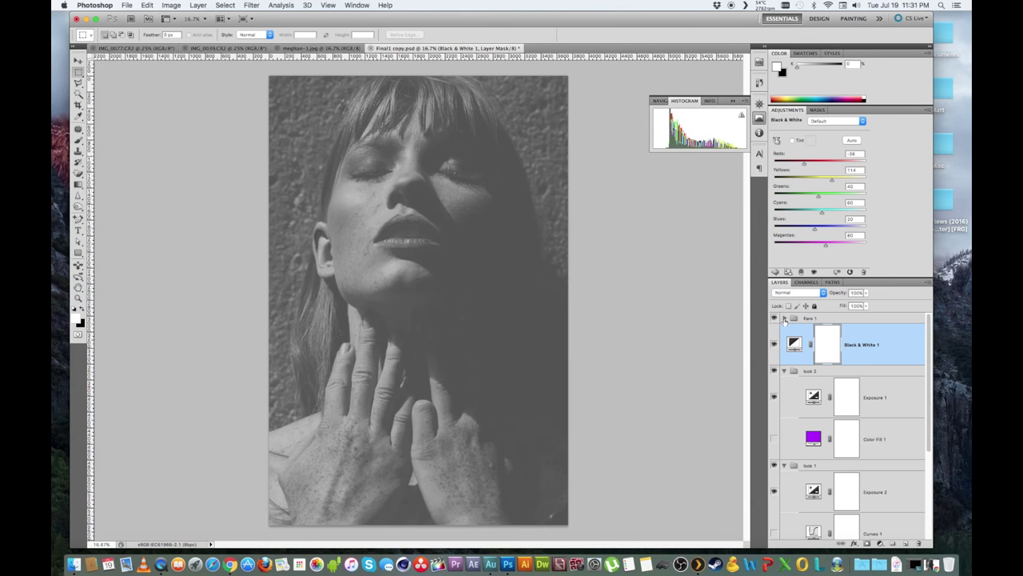
Expand flare 1, switch off Hue/Saturation 3 and Gradient Map 1, and toggle Curves 2 to compare.
left_click(784, 318)
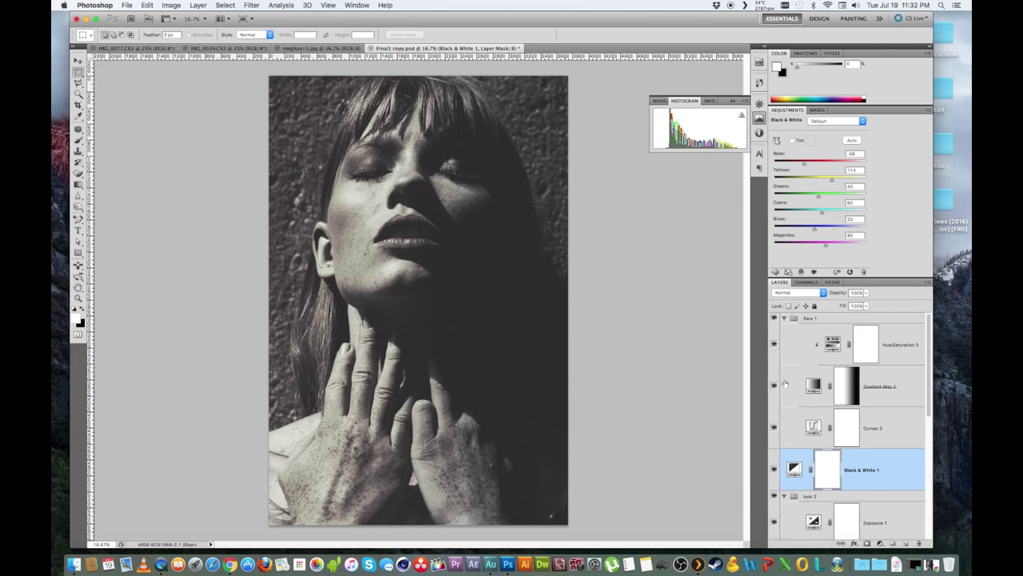
left_click(774, 345)
left_click(776, 387)
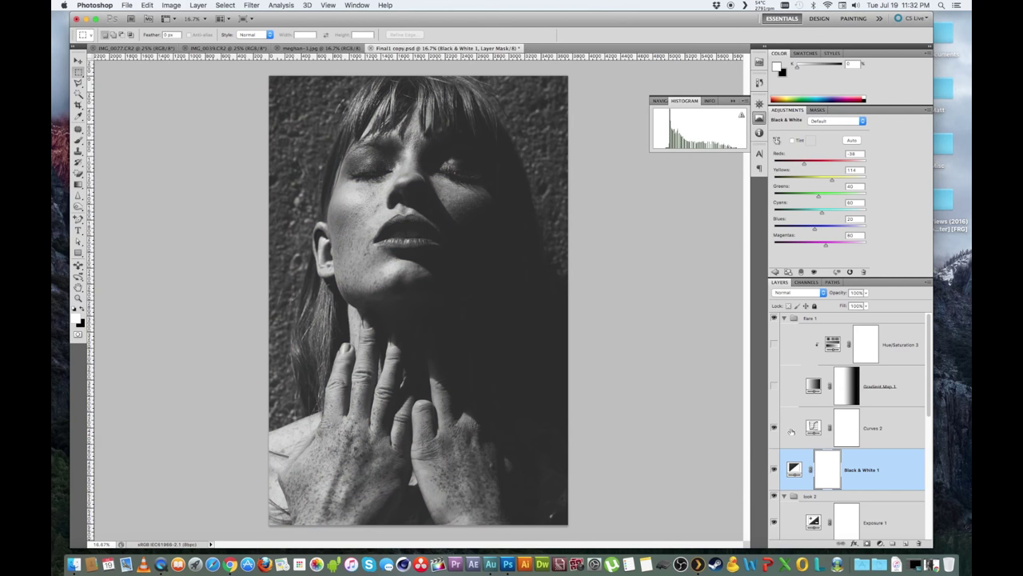
left_click(791, 432)
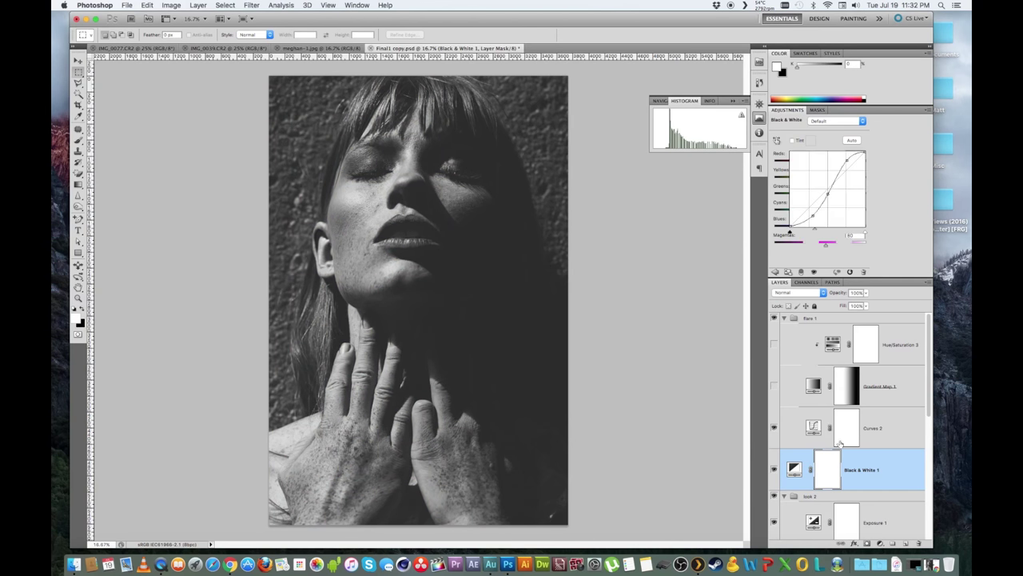
left_click(774, 428)
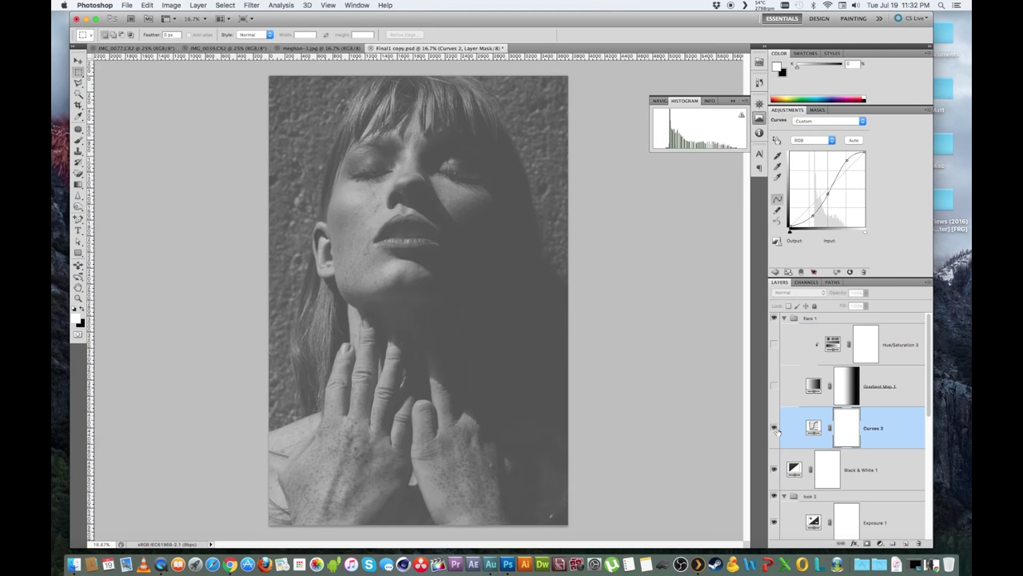
left_click(774, 428)
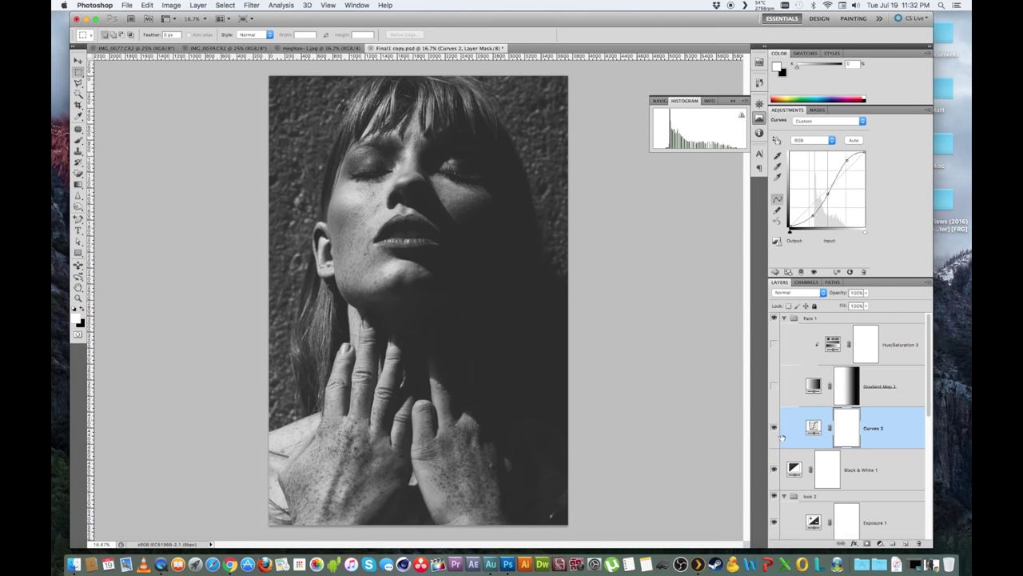
Turn Gradient Map 1 (Color Dodge, 18%) and Hue/Saturation 3 back on for the warm finish.
left_click(883, 517)
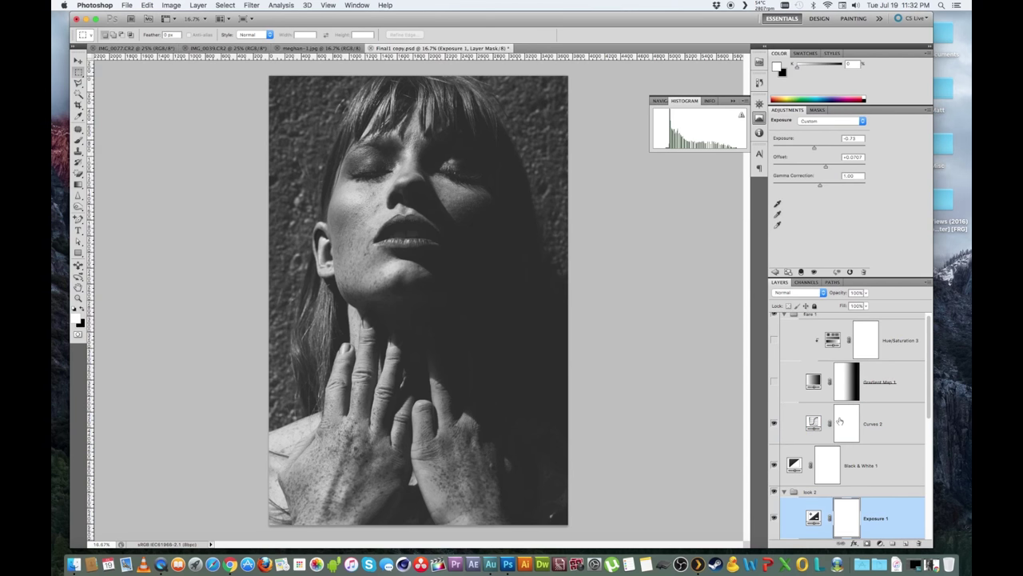
left_click(881, 423)
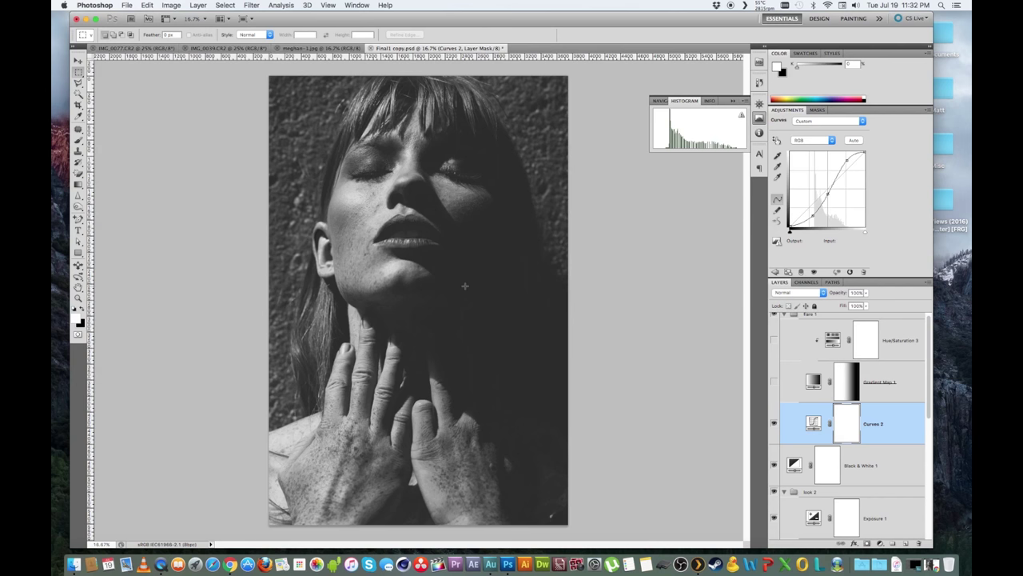
key("F2")
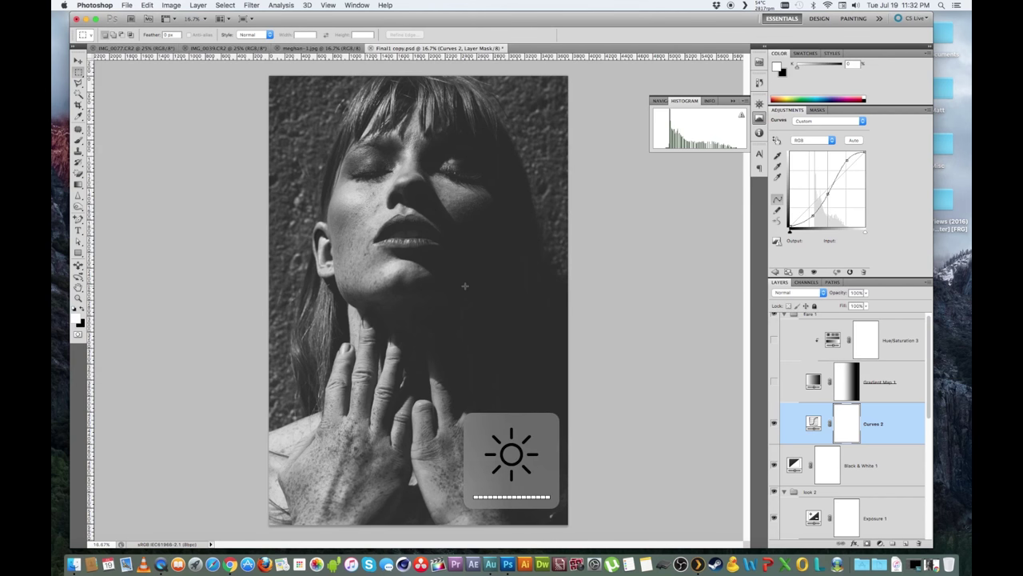
left_click(774, 383)
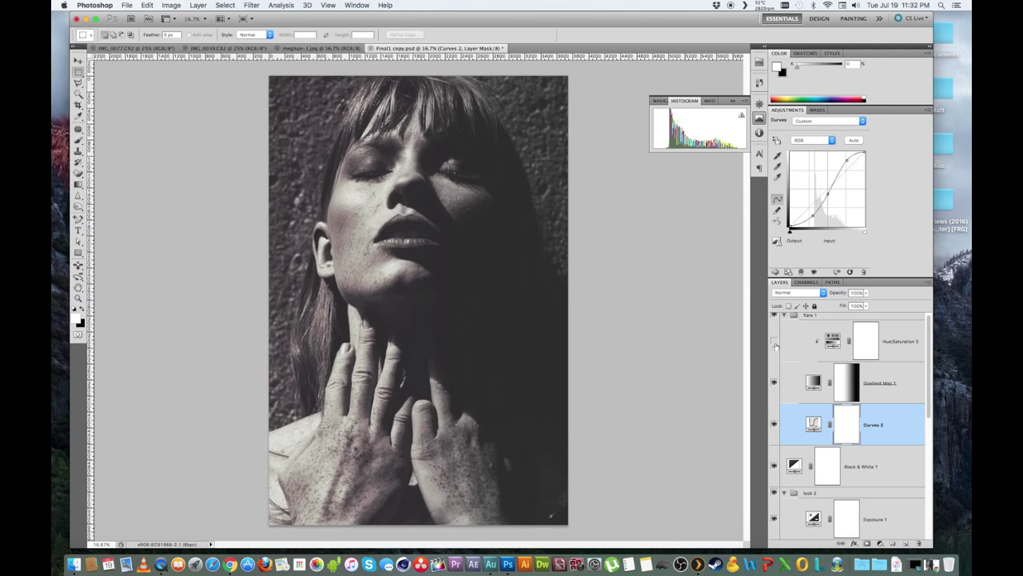
left_click(774, 342)
left_click(882, 389)
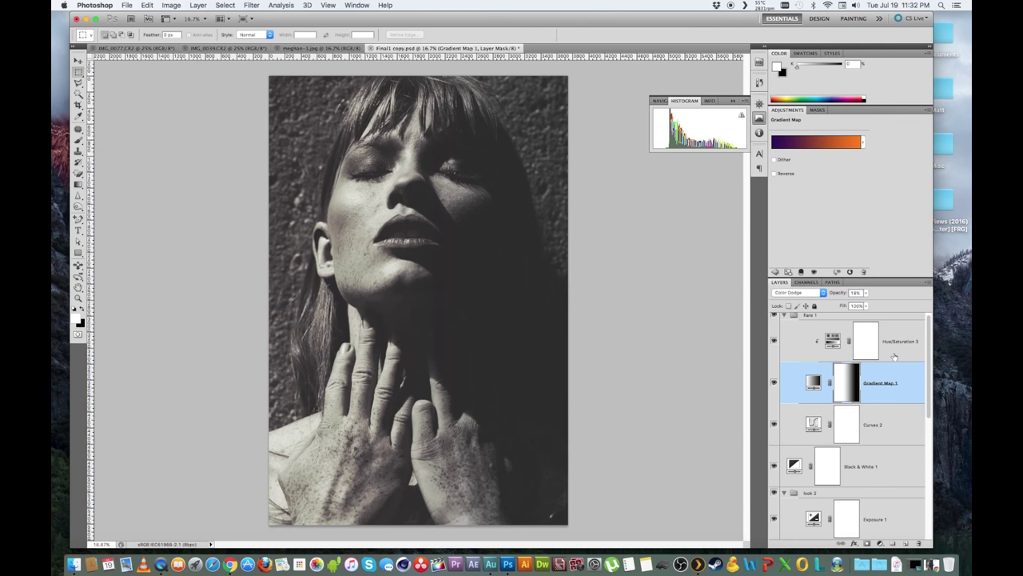
left_click(903, 357)
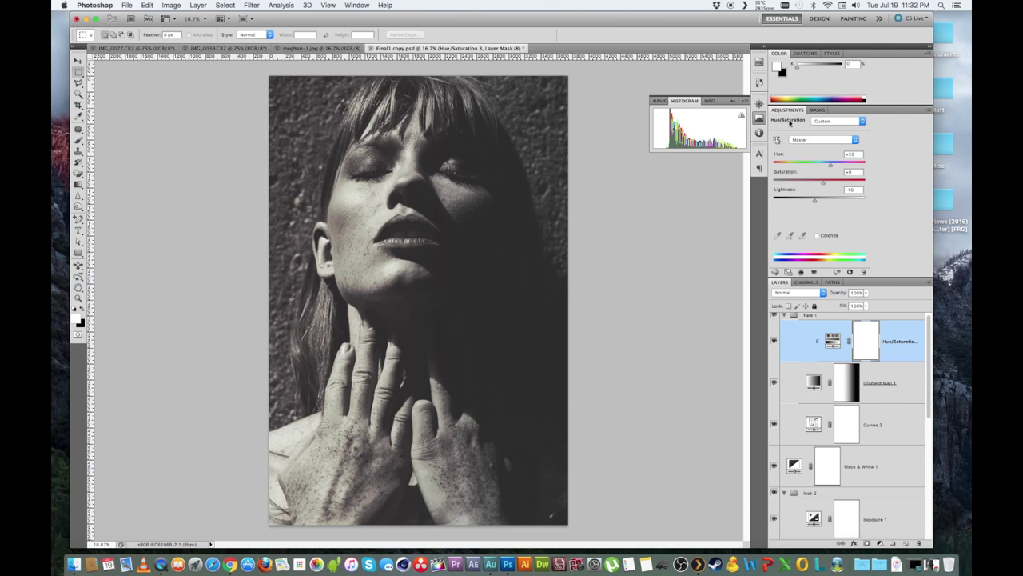
left_click(850, 391)
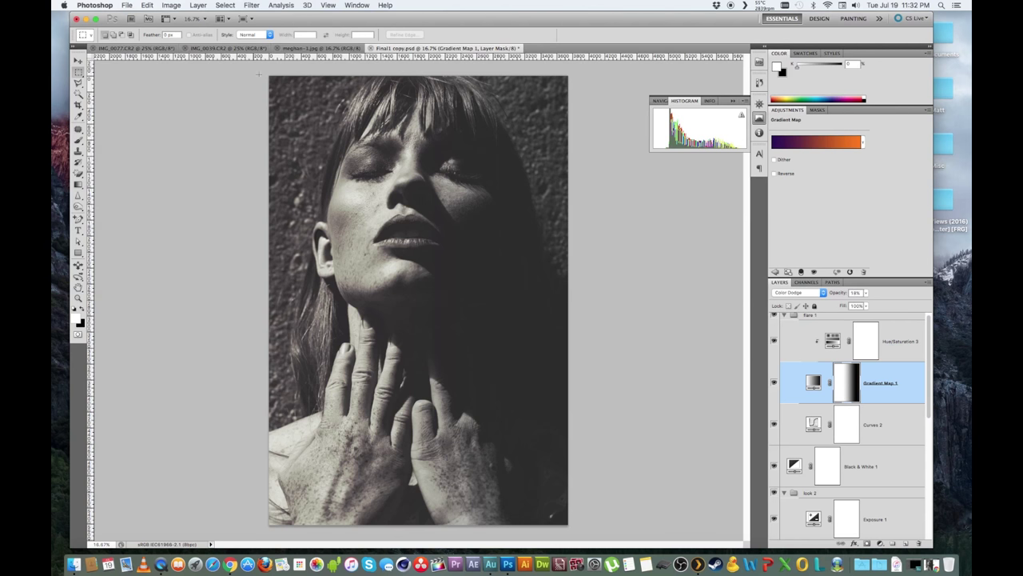
left_click_drag(269, 76, 500, 525)
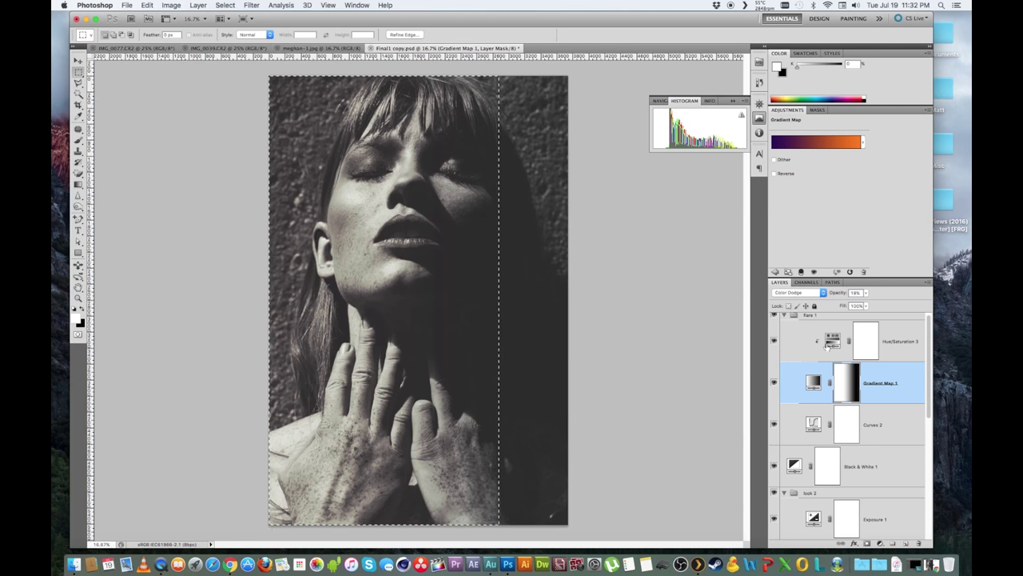
left_click(891, 346)
key("super+d")
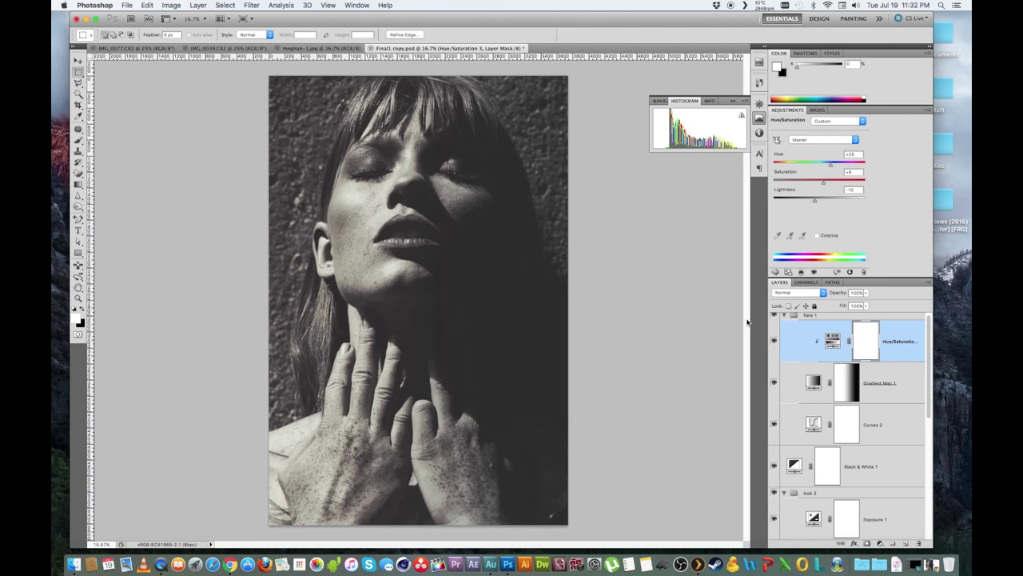
key("super+d")
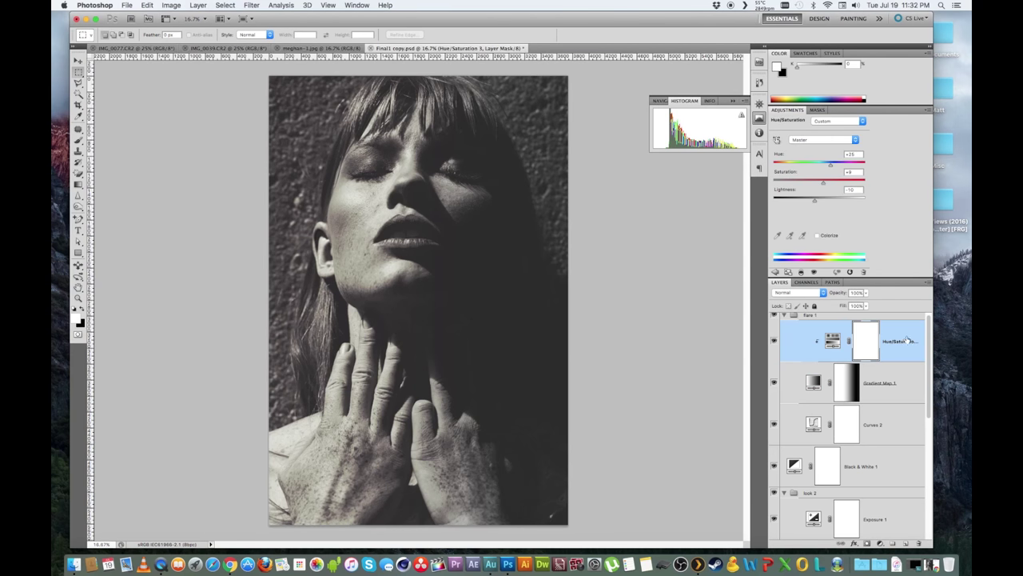
left_click(832, 340)
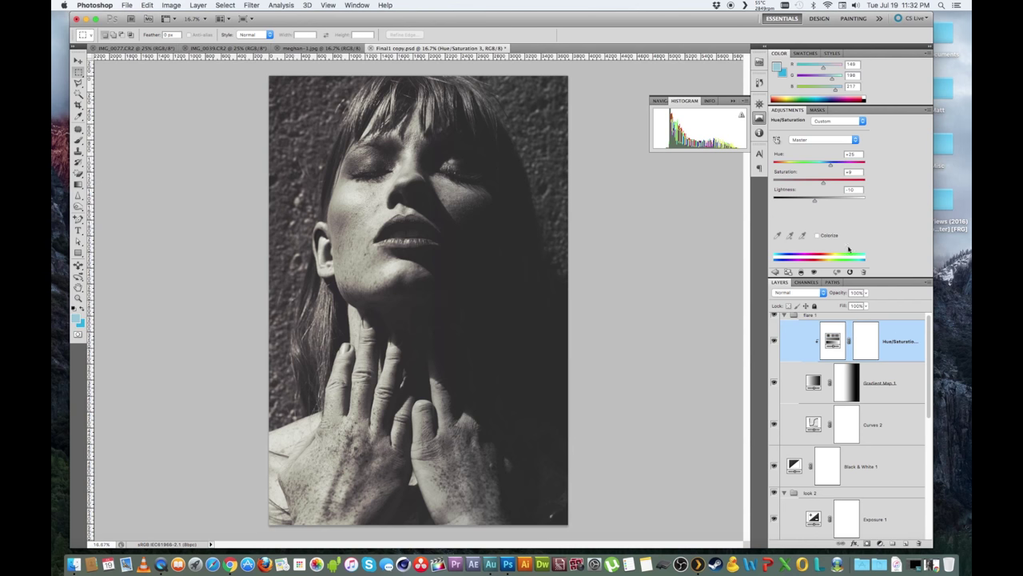
left_click(815, 384)
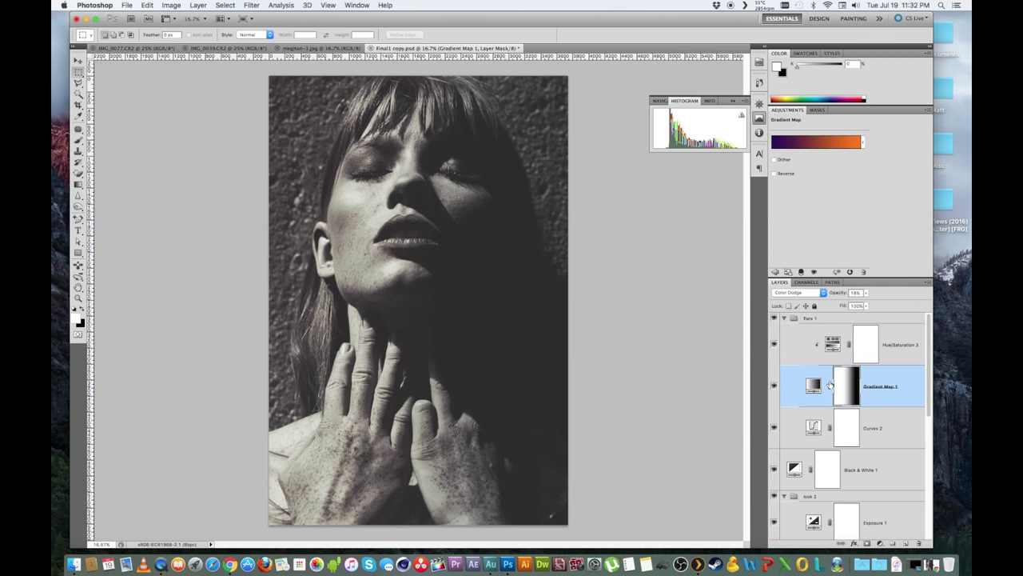
left_click(818, 146)
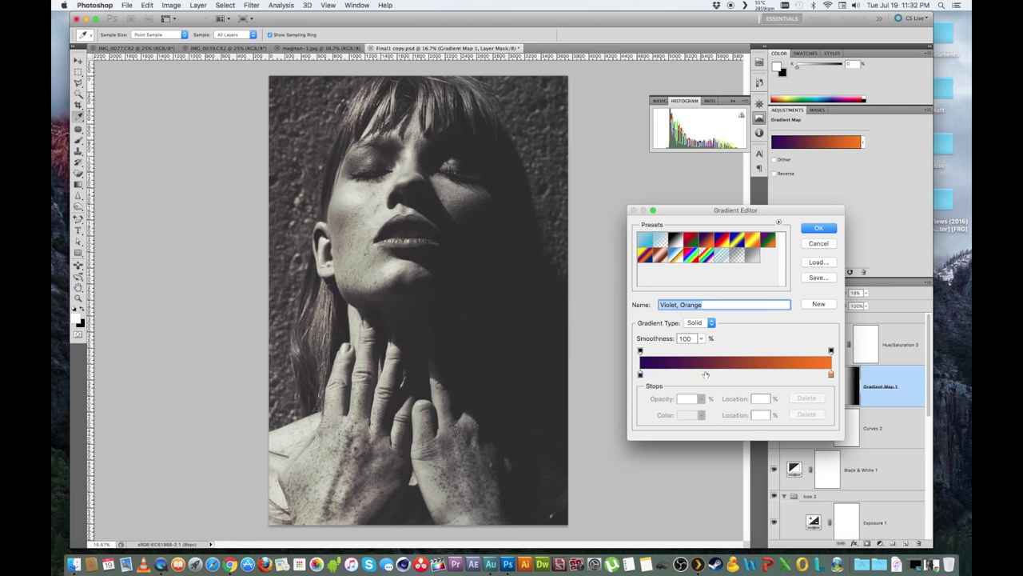
left_click(693, 243)
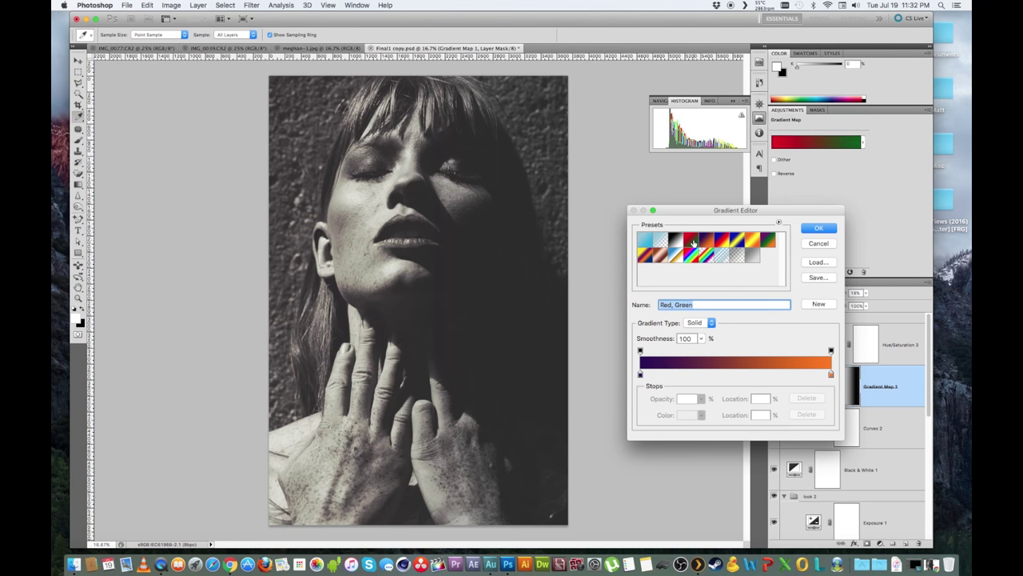
left_click(707, 242)
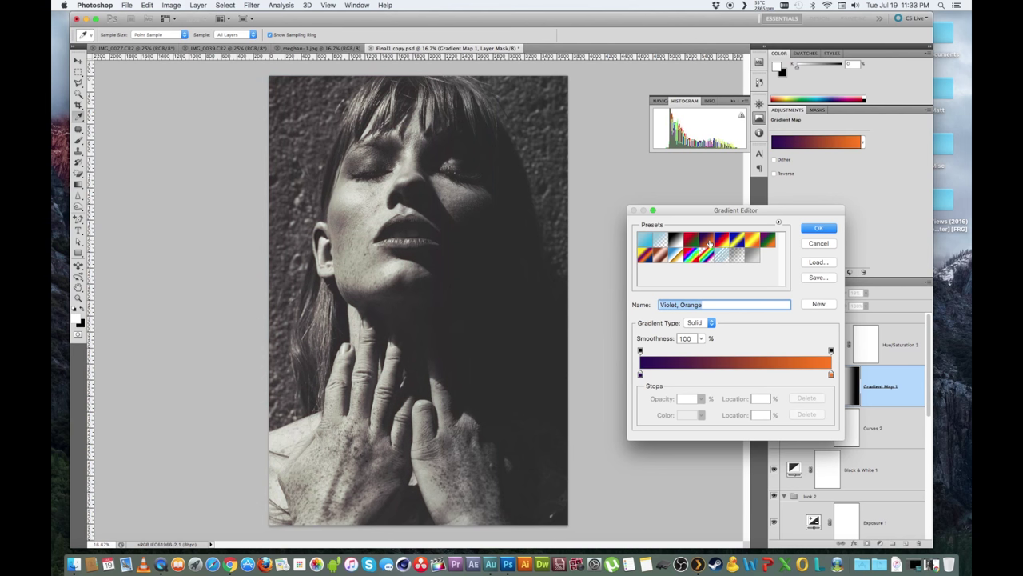
left_click(693, 243)
left_click(707, 243)
left_click(830, 230)
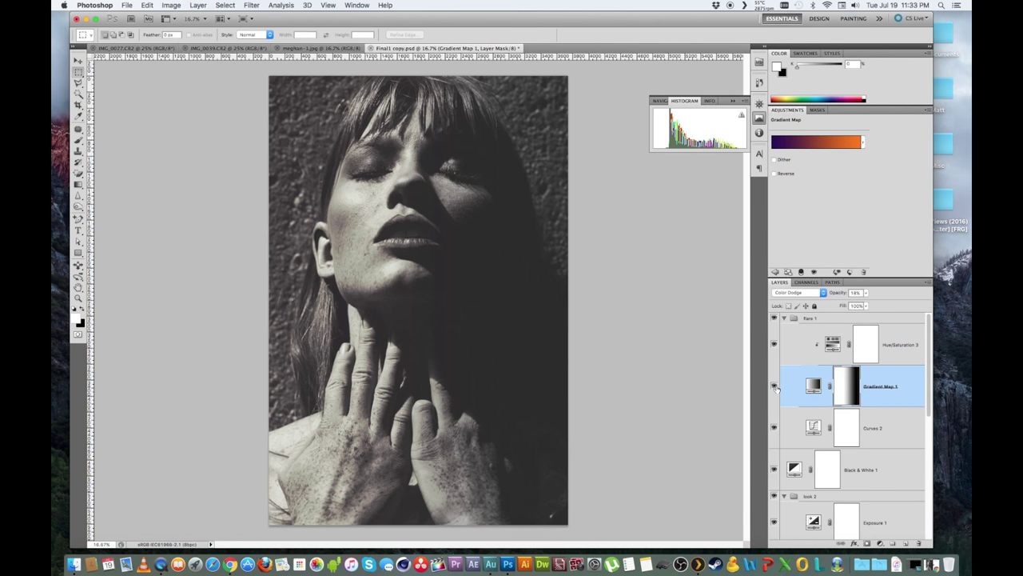
Toggle Gradient Map 1 off and on repeatedly to compare the tinted and untinted portrait.
left_click(774, 387)
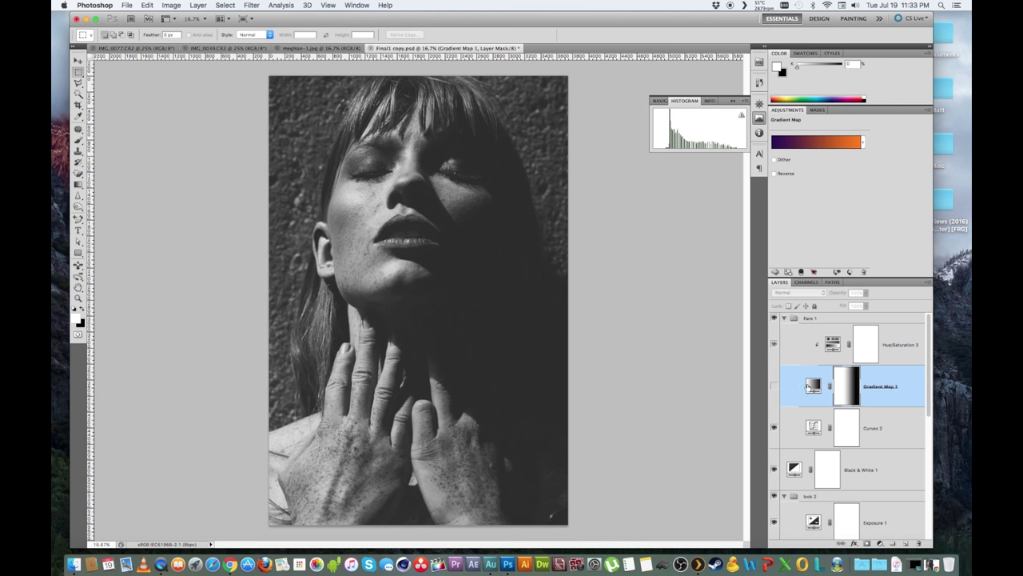
left_click(774, 387)
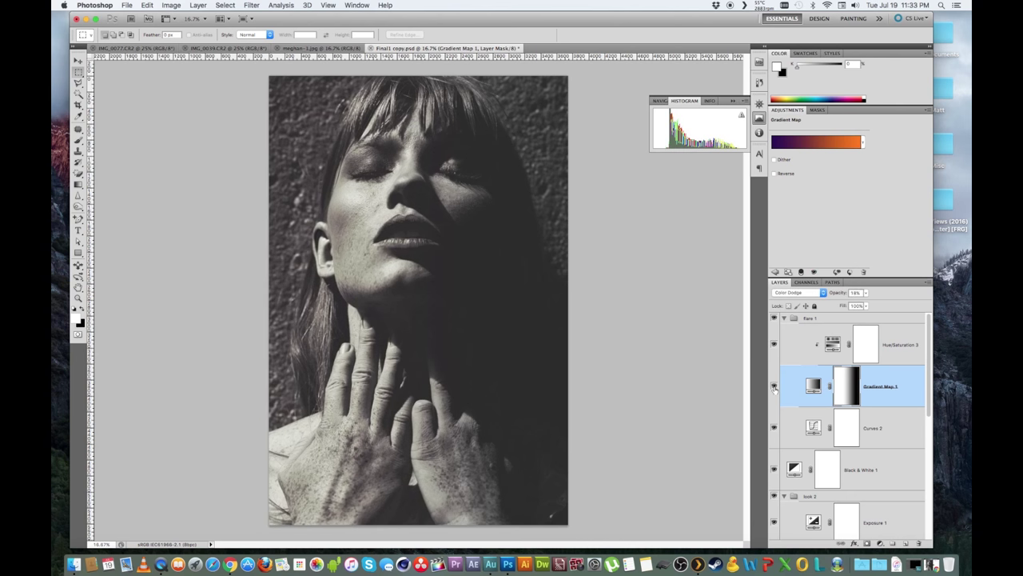
left_click(774, 388)
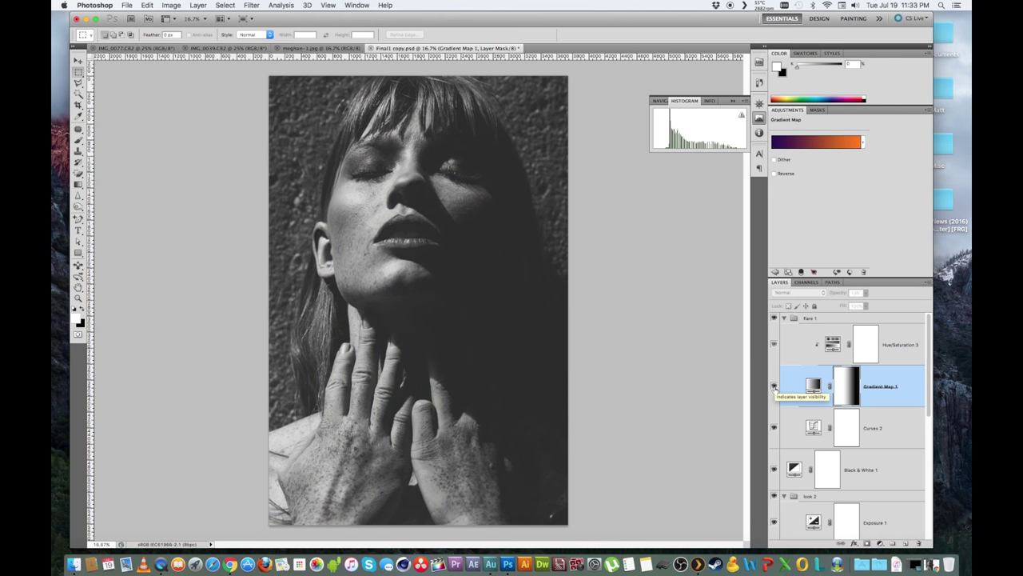
left_click(774, 387)
left_click(773, 388)
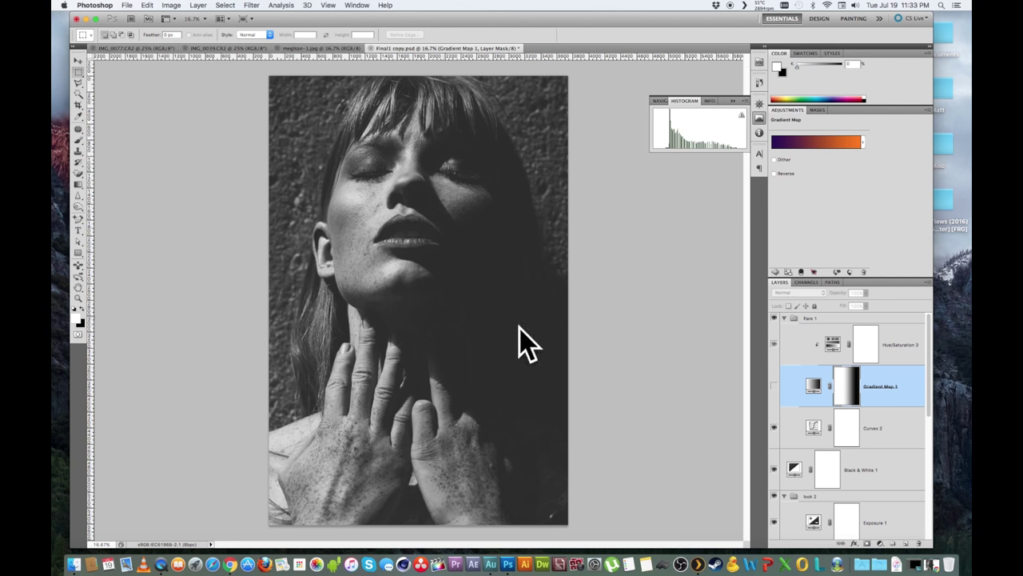
Target the Gradient Map 1 layer, turn it back on, and open its Violet, Orange gradient editor.
left_click(797, 389)
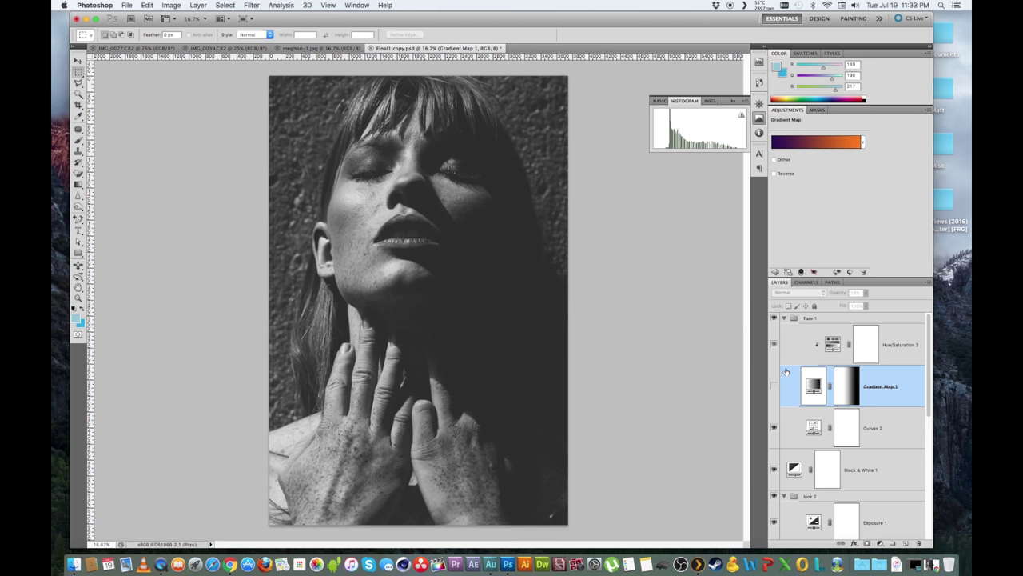
scroll(791, 384, "down", 1)
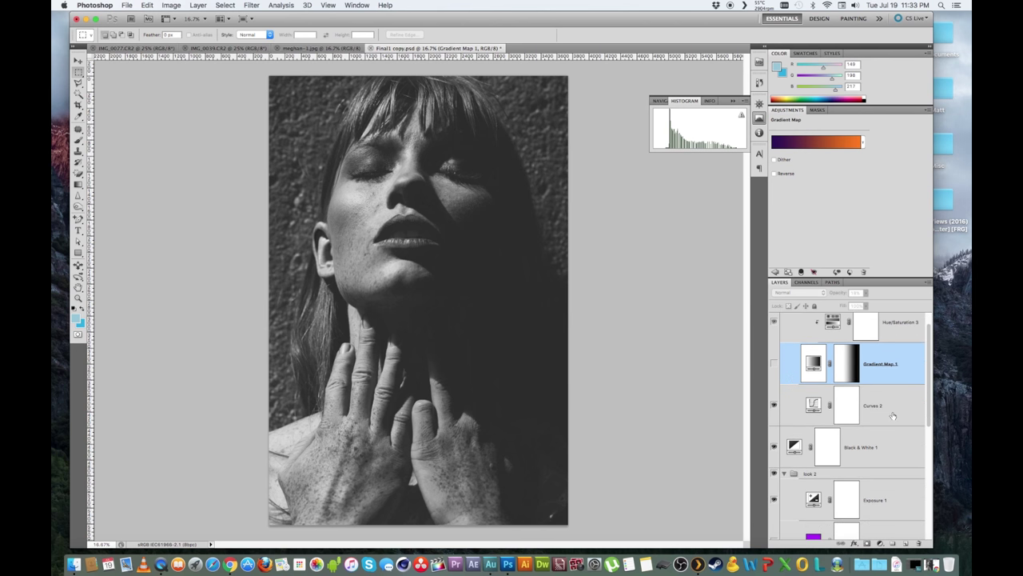
scroll(785, 370, "up", 1)
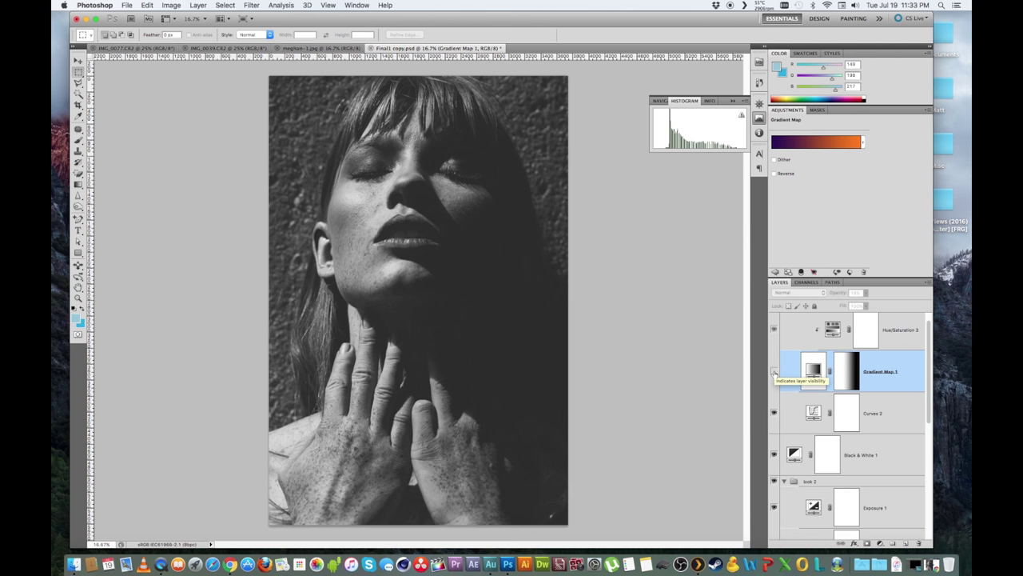
left_click(774, 372)
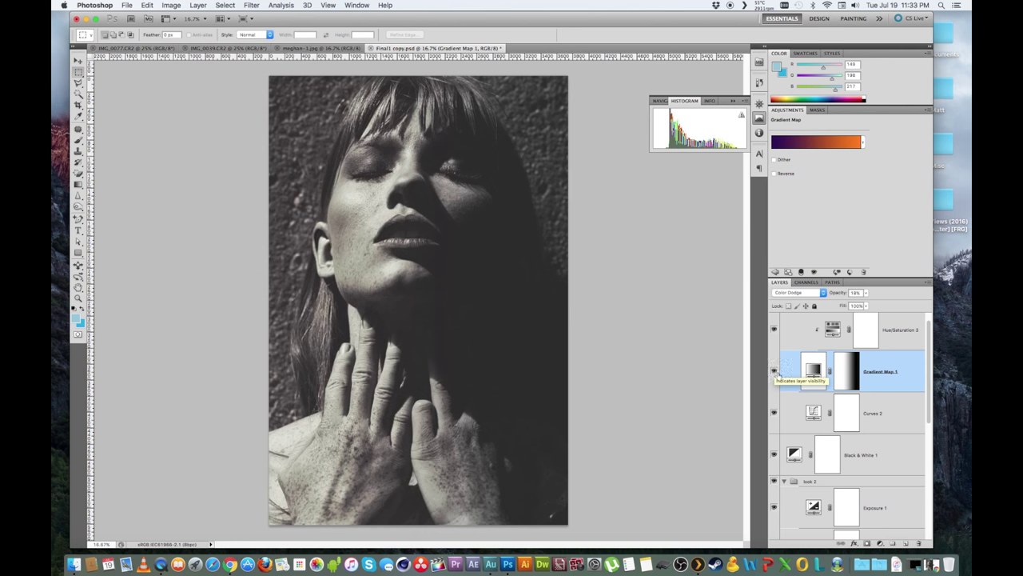
left_click(823, 147)
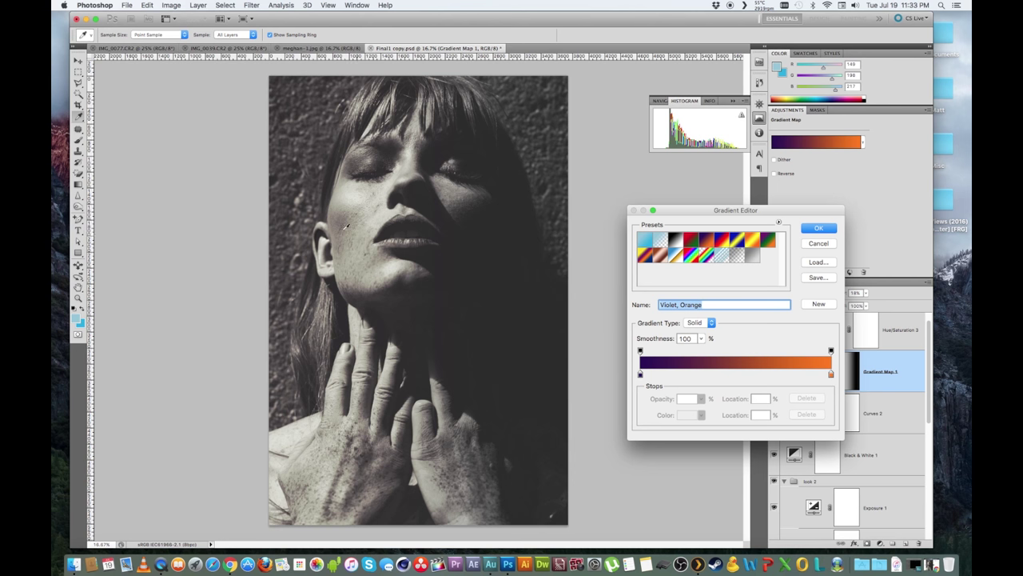
Preview the Blue, Yellow, Blue; Orange, Yellow, Orange; Violet, Green, Orange; Copper and Chrome gradient presets.
left_click(719, 241)
left_click(735, 241)
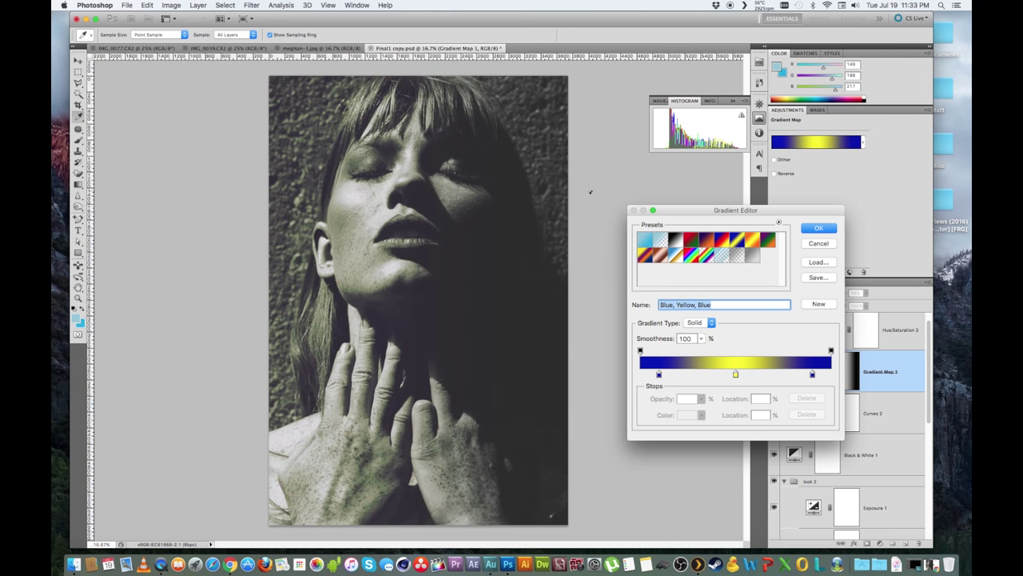
left_click(751, 239)
left_click(767, 239)
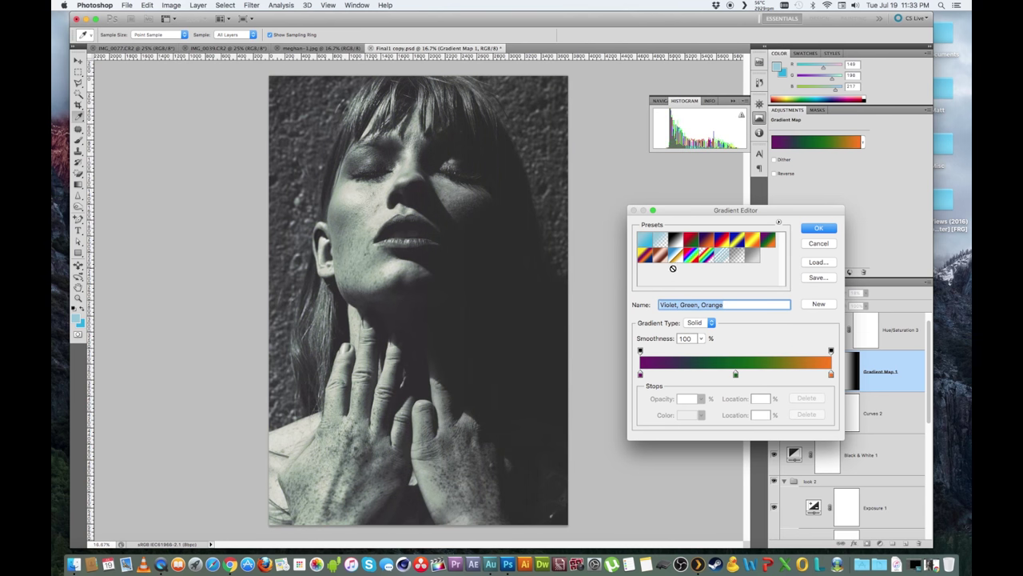
left_click(645, 255)
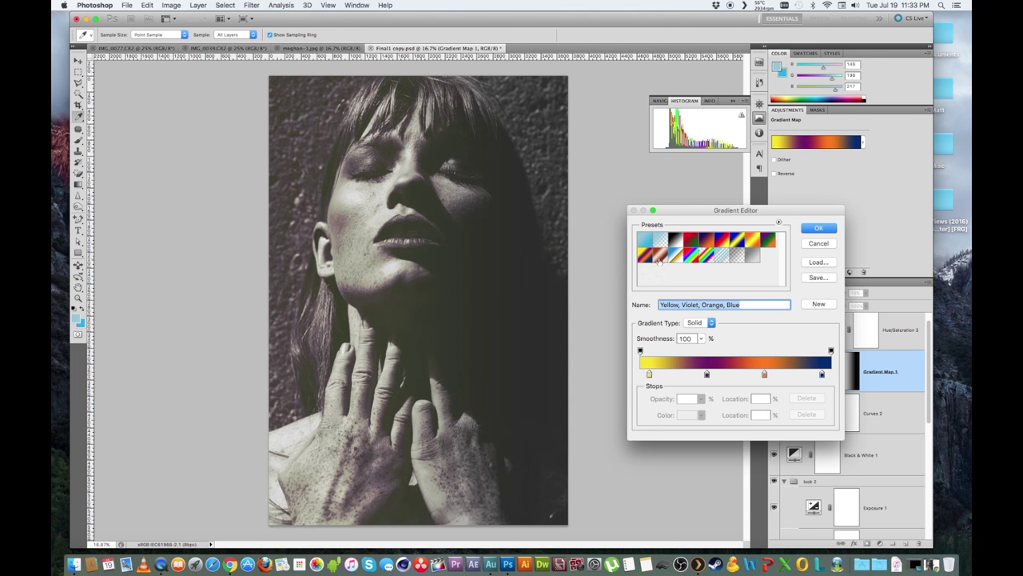
left_click(767, 239)
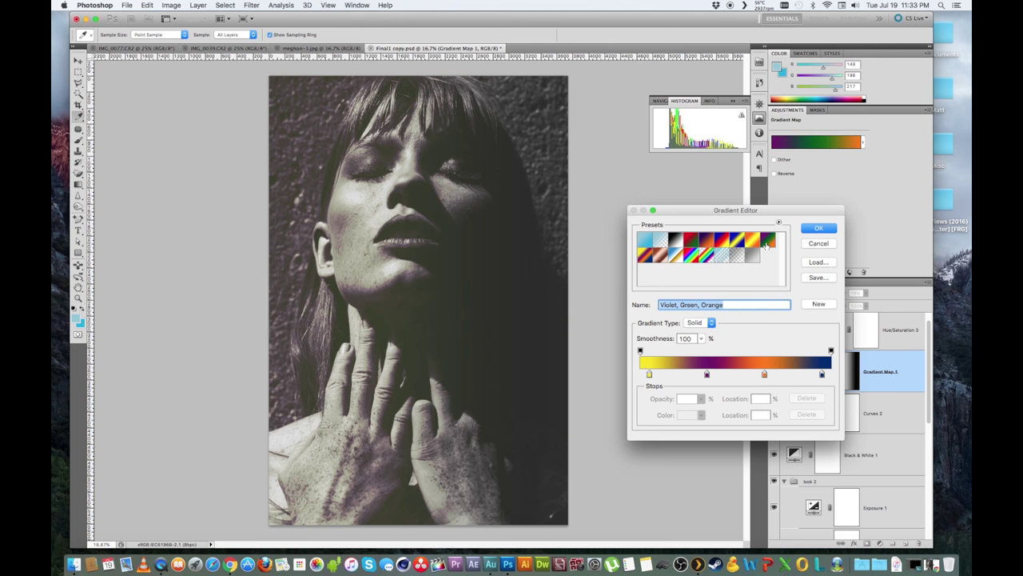
left_click(660, 256)
left_click(675, 256)
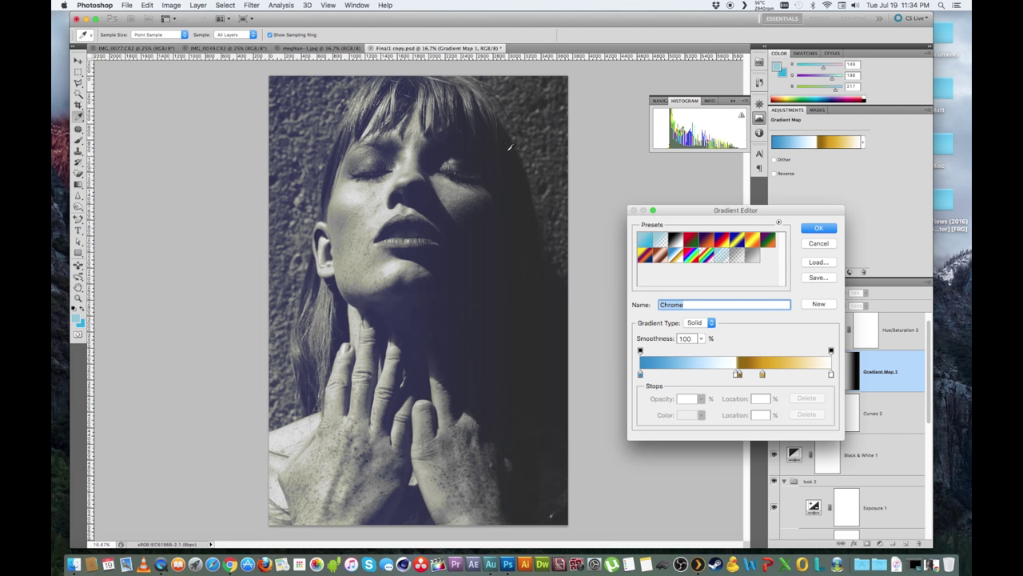
Cancel back to the Violet, Orange gradient, inspect Hue/Saturation 3's saturation, then collapse flare 1 and look 2.
left_click(818, 245)
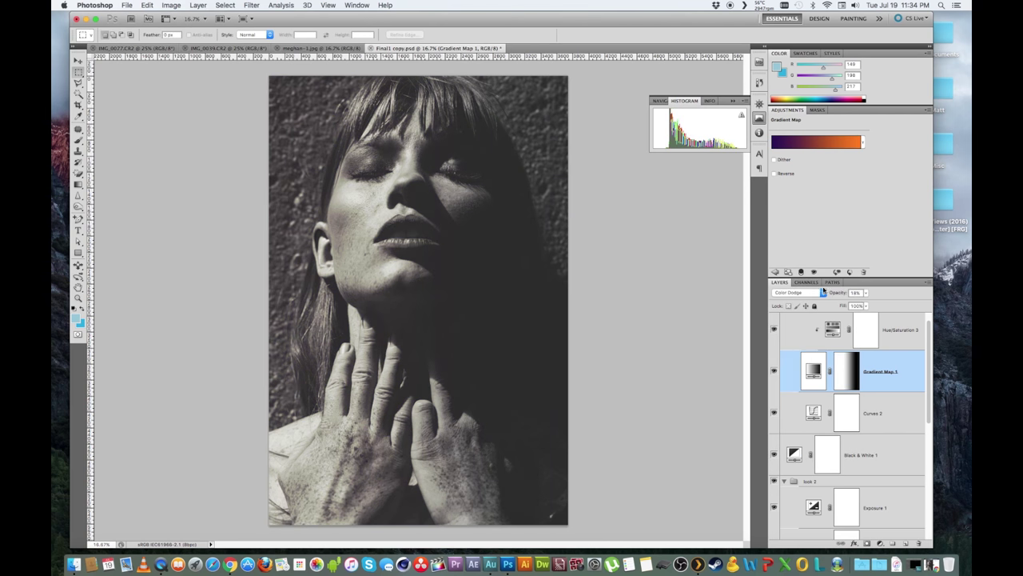
scroll(793, 348, "up", 1)
left_click(802, 344)
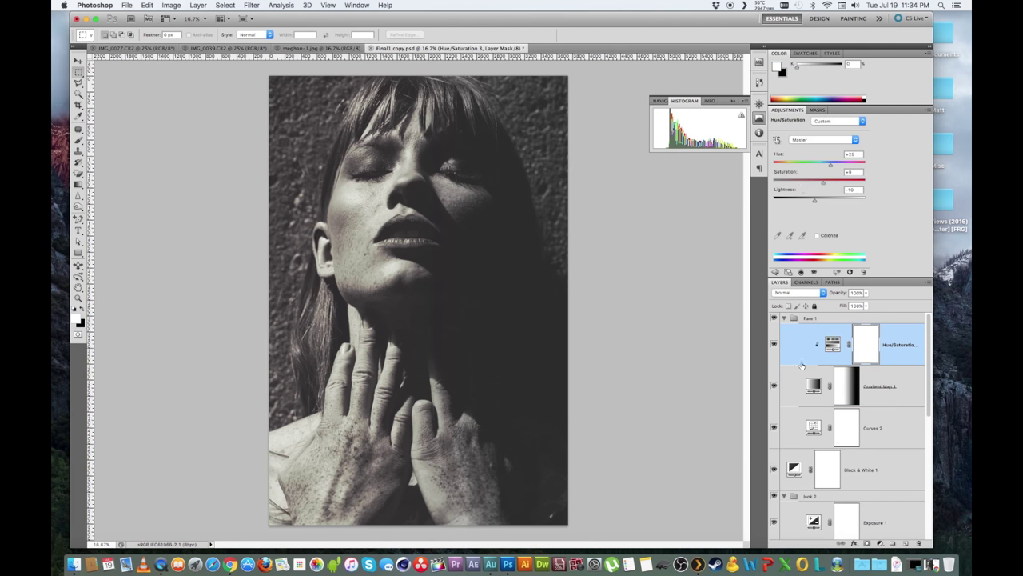
mouse_move(824, 183)
left_mouse_down()
mouse_move(799, 184)
mouse_move(857, 186)
mouse_move(823, 185)
left_mouse_up()
left_click(893, 400)
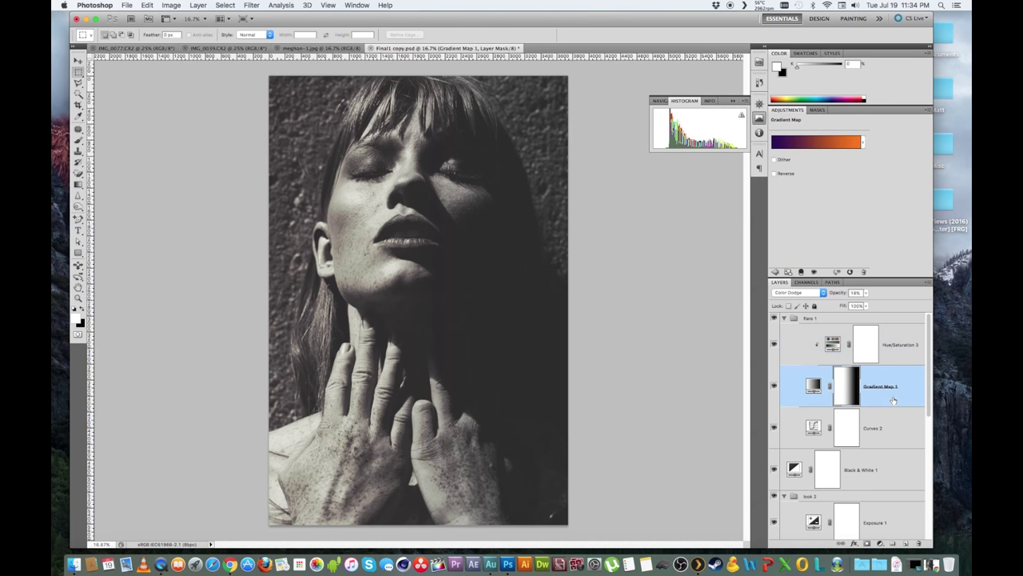
left_click(894, 354)
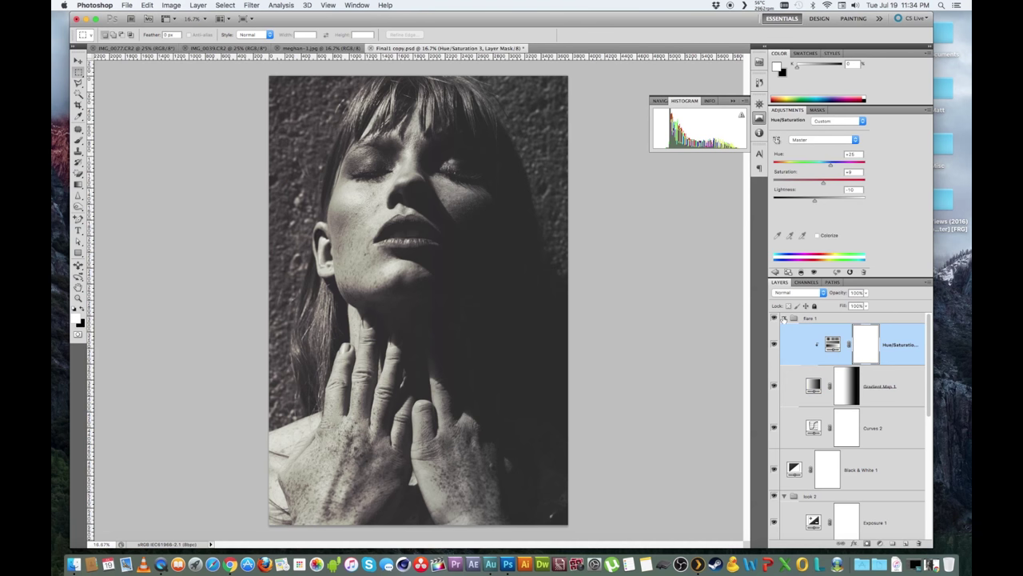
left_click(784, 318)
left_click(784, 371)
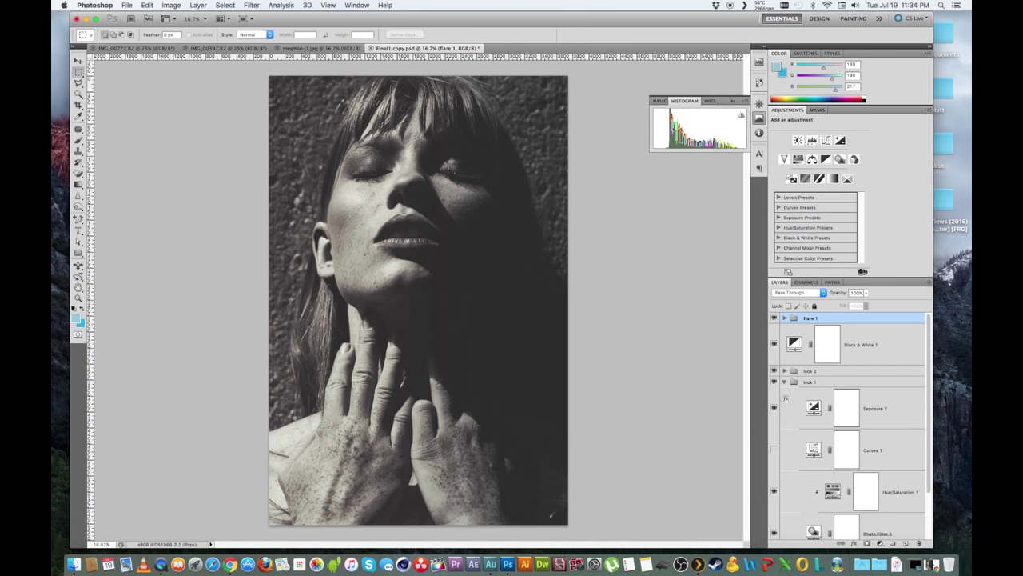
Collapse look 1, select the look 1, look 2 and flare 1 groups in turn, then deselect all layers.
left_click(784, 382)
left_click(835, 383)
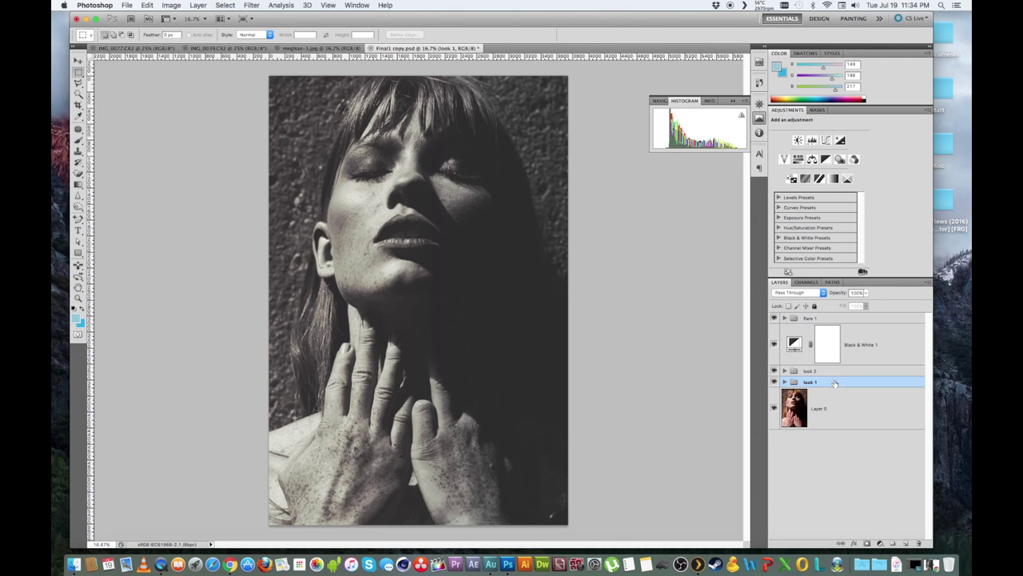
left_click(851, 372)
left_click(811, 318)
left_click(838, 507)
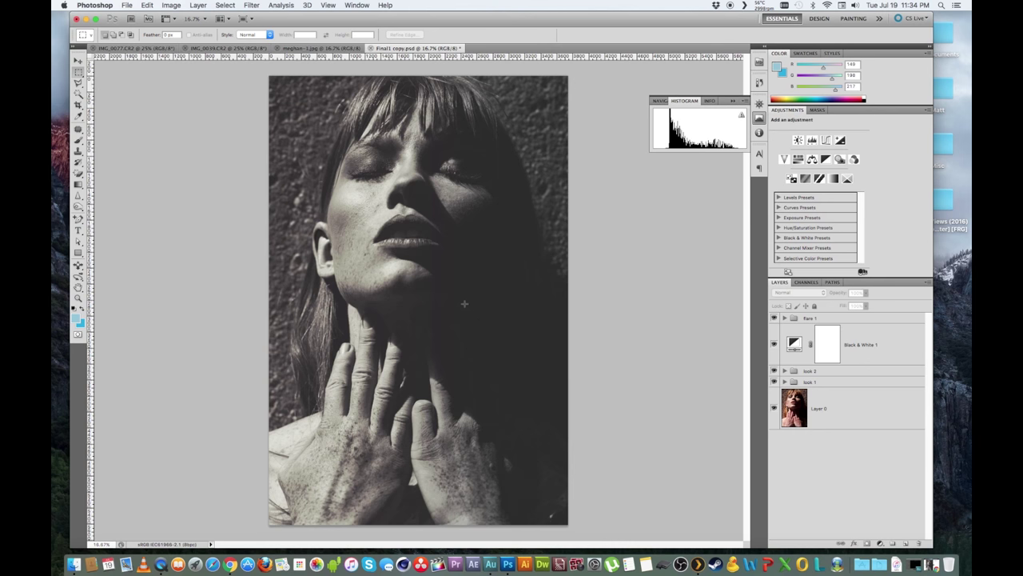
left_click(784, 318)
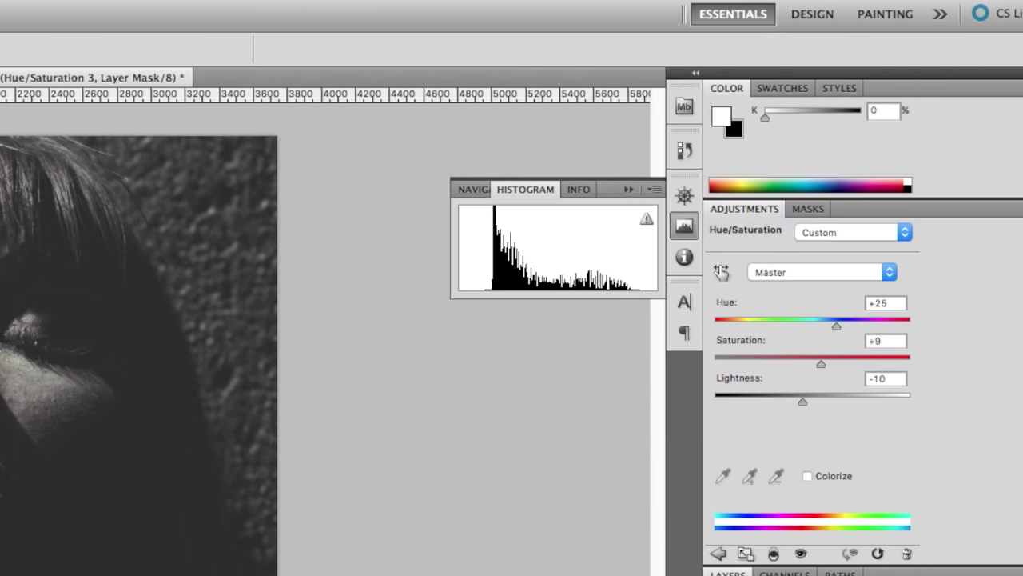
key("alt+[")
key("alt+[")
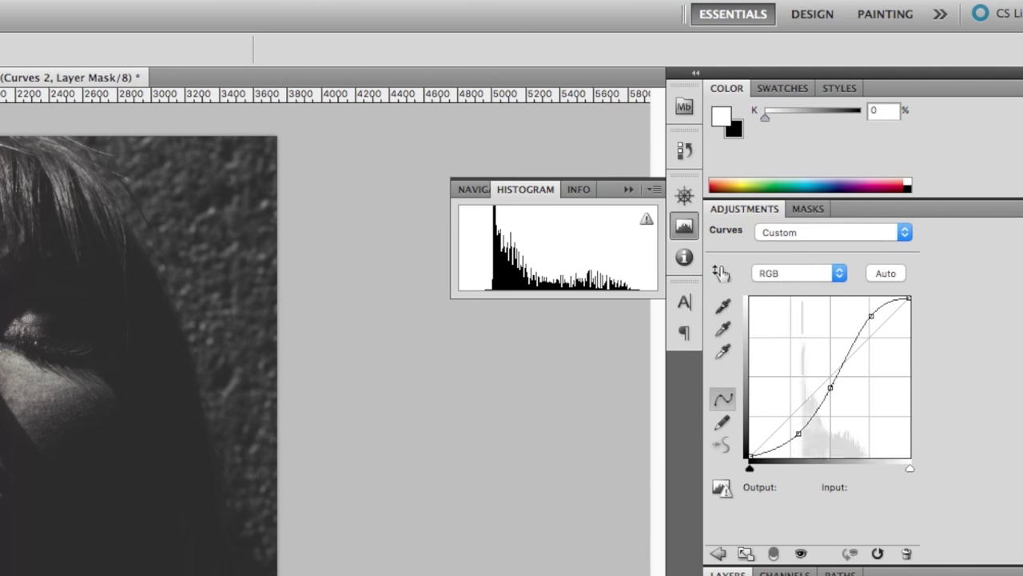
key("alt+]")
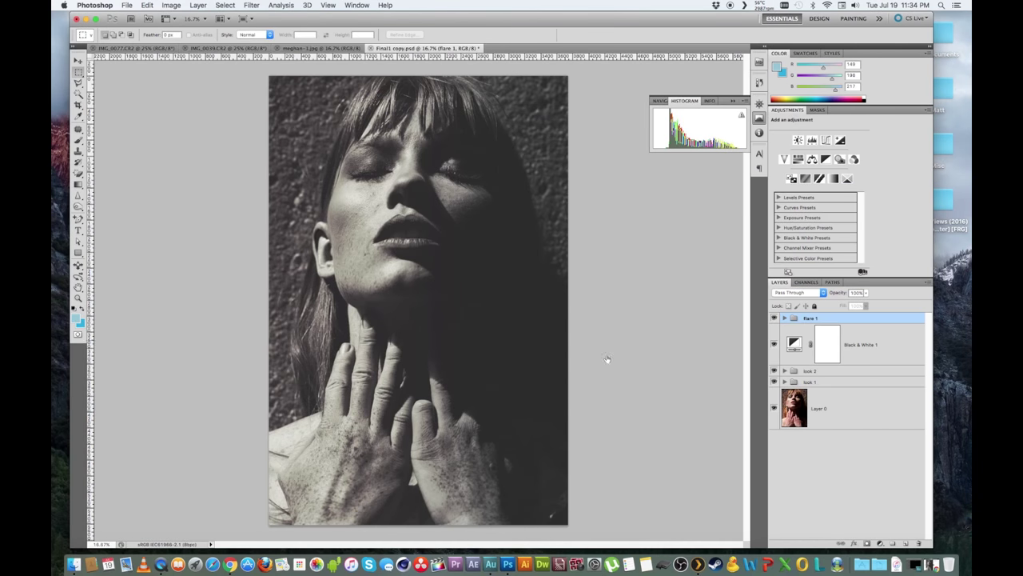
Expand flare 1 and inspect the Hue/Saturation 3, Gradient Map 1 and Curves 2 settings in turn.
left_click(836, 506)
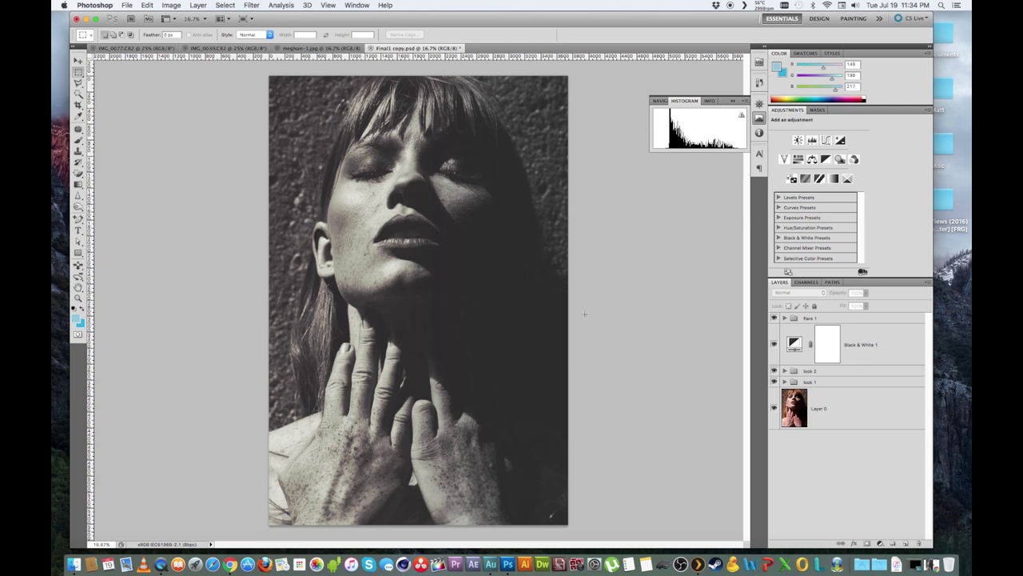
left_click(784, 319)
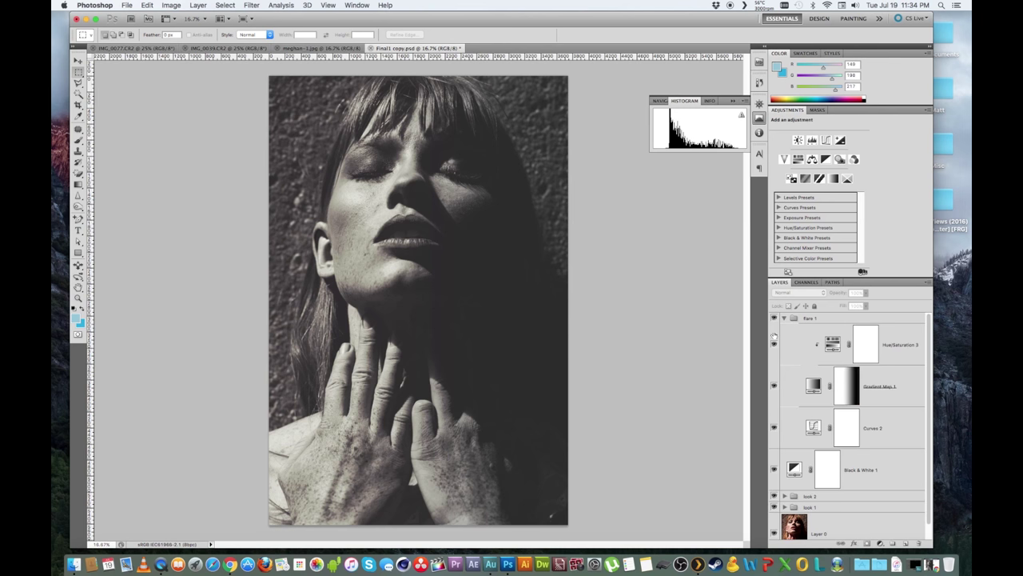
left_click(793, 345)
left_click(801, 395)
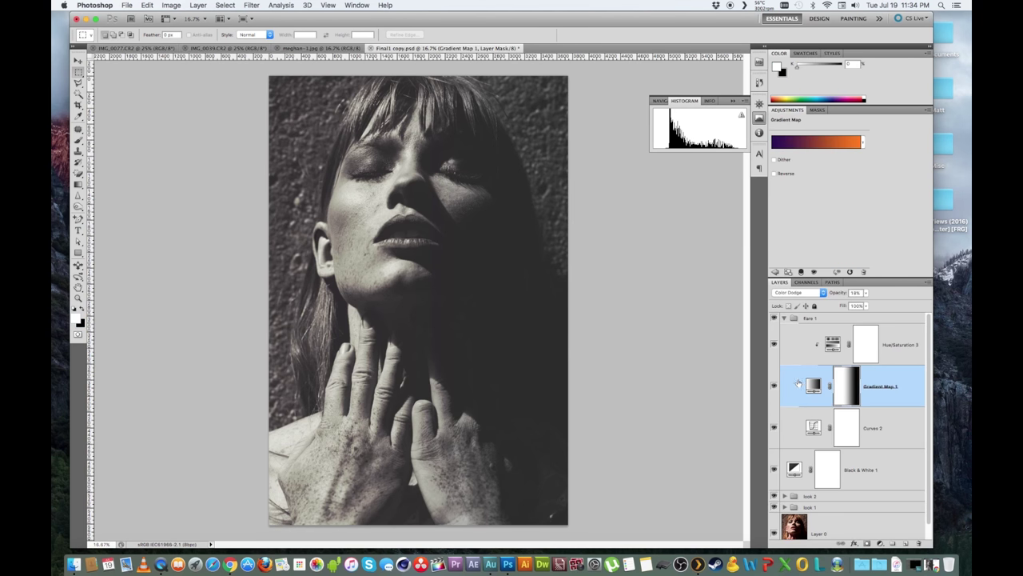
left_click(801, 434)
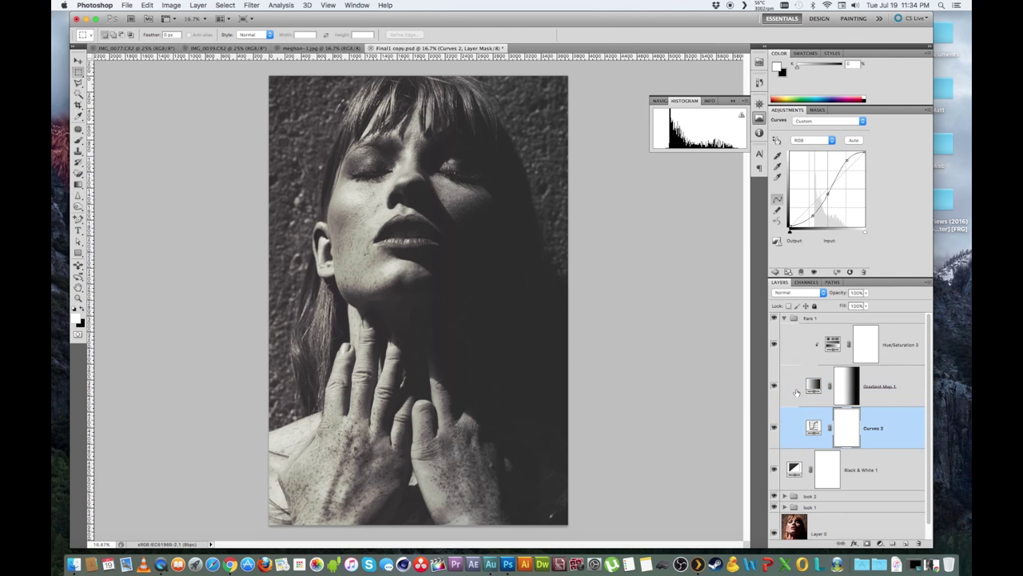
left_click(785, 389)
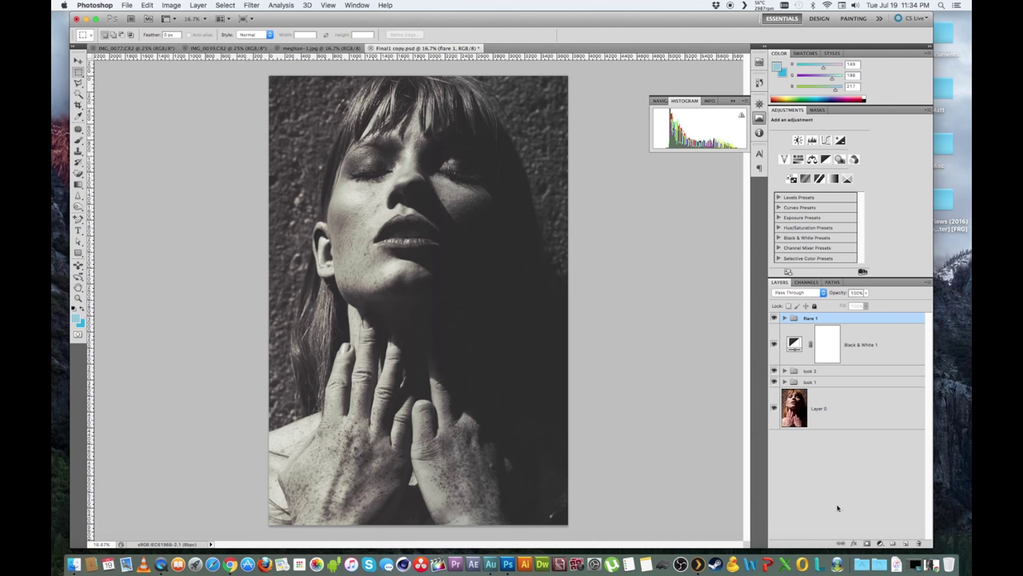
Re-expand flare 1 and compare Gradient Map 1's Color Dodge settings with the Curves 2 contrast curve.
left_click(838, 508)
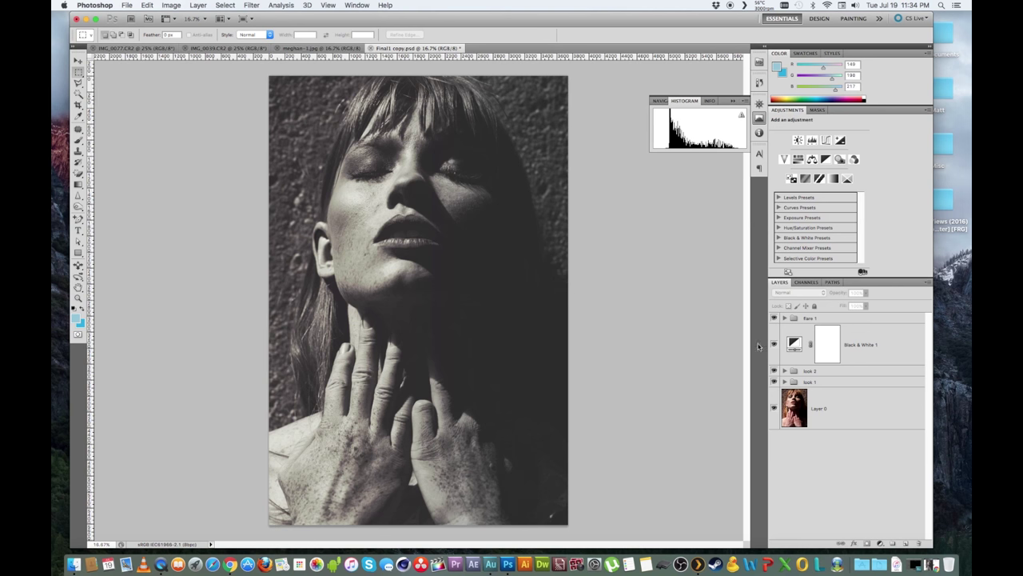
left_click(784, 318)
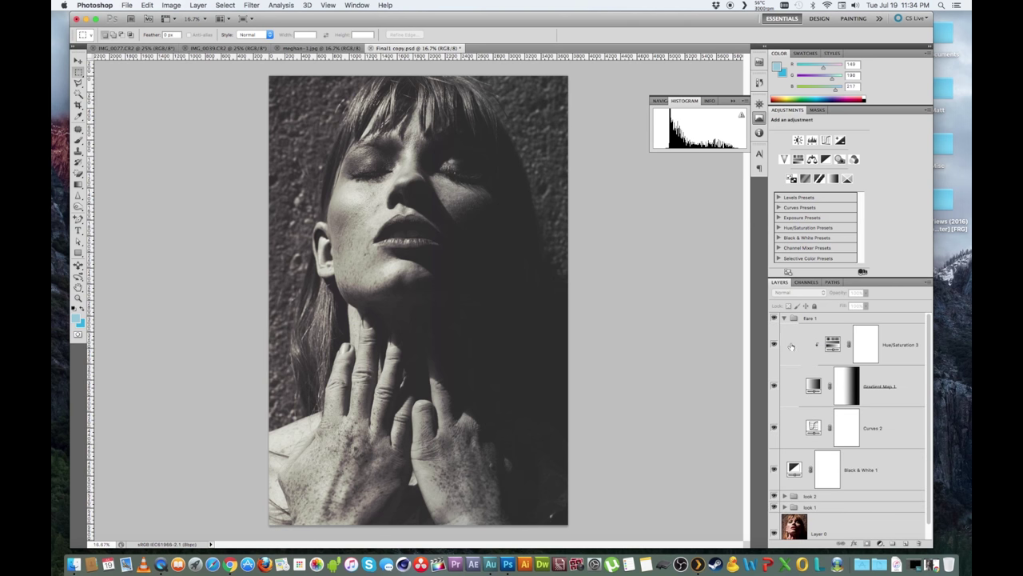
left_click(799, 390)
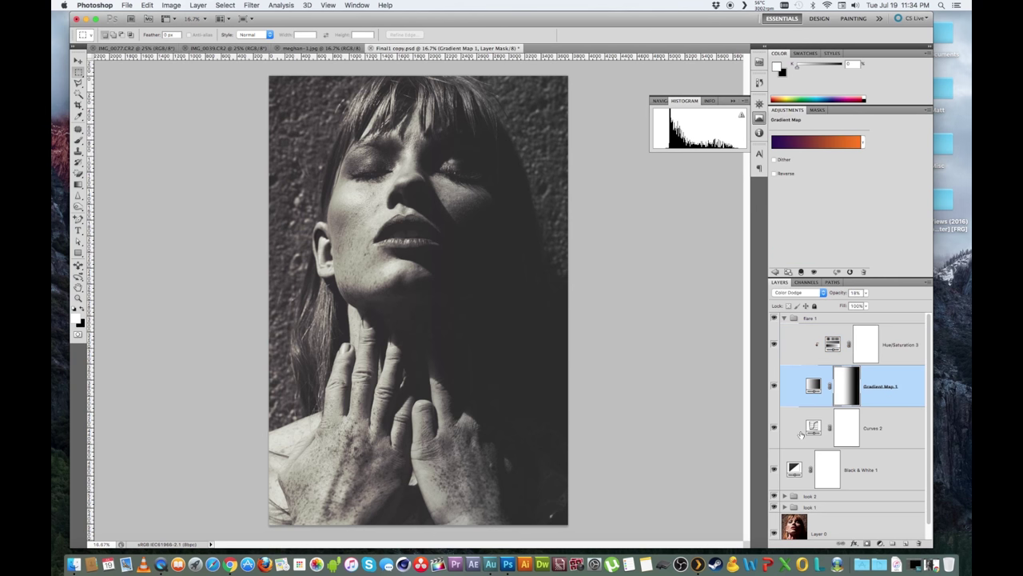
left_click(800, 434)
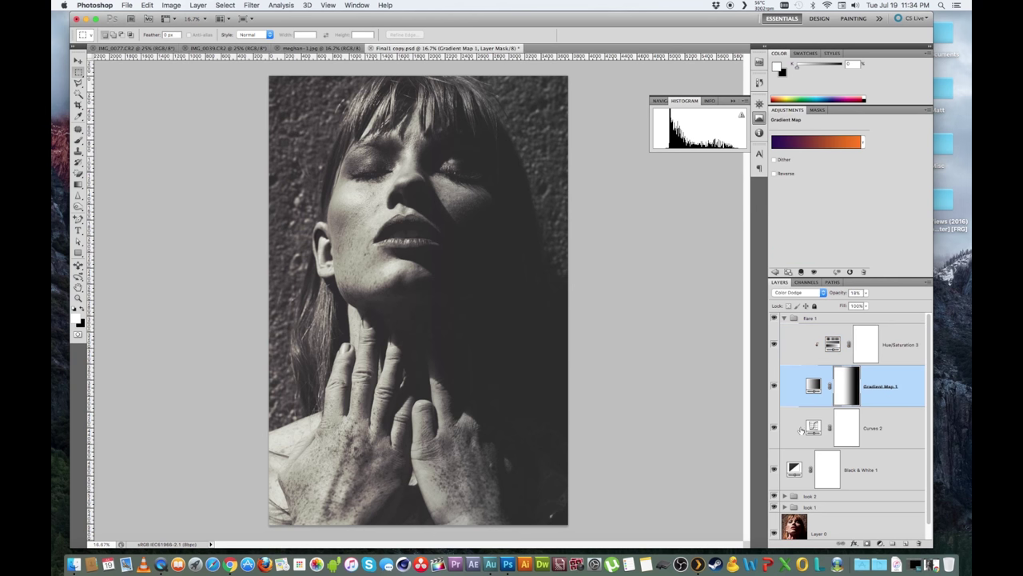
left_click(787, 390)
Minimize Photoshop and open IMG_2252.CR2 from the Breakdown folder in Camera Raw.
left_click(86, 18)
left_click_drag(523, 216, 495, 167)
double_click(495, 165)
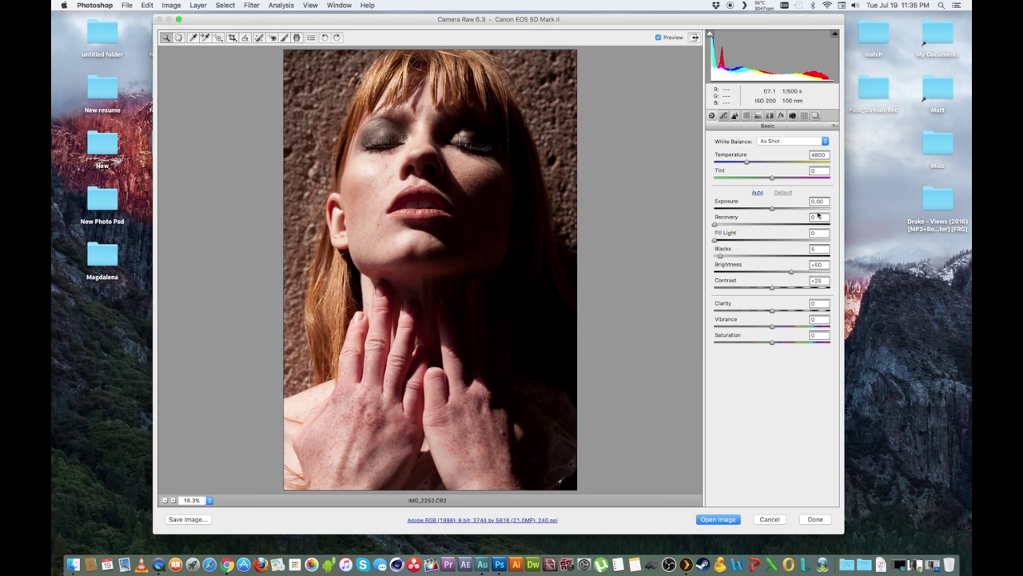
Cancel Camera Raw without changes, go back to Photoshop, then switch to the Vogue gallery in Chrome.
left_click(769, 519)
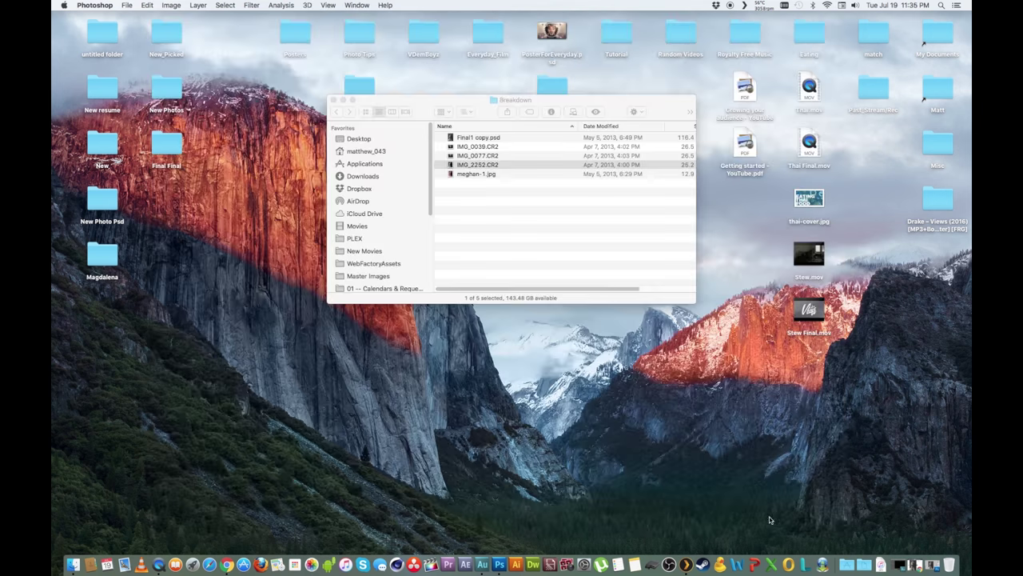
left_click(499, 564)
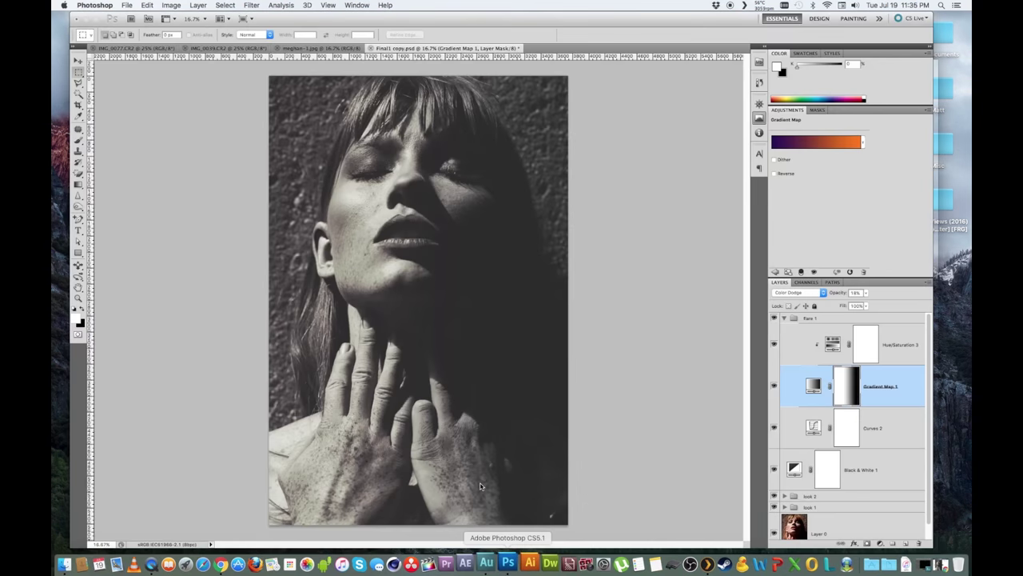
left_click(229, 564)
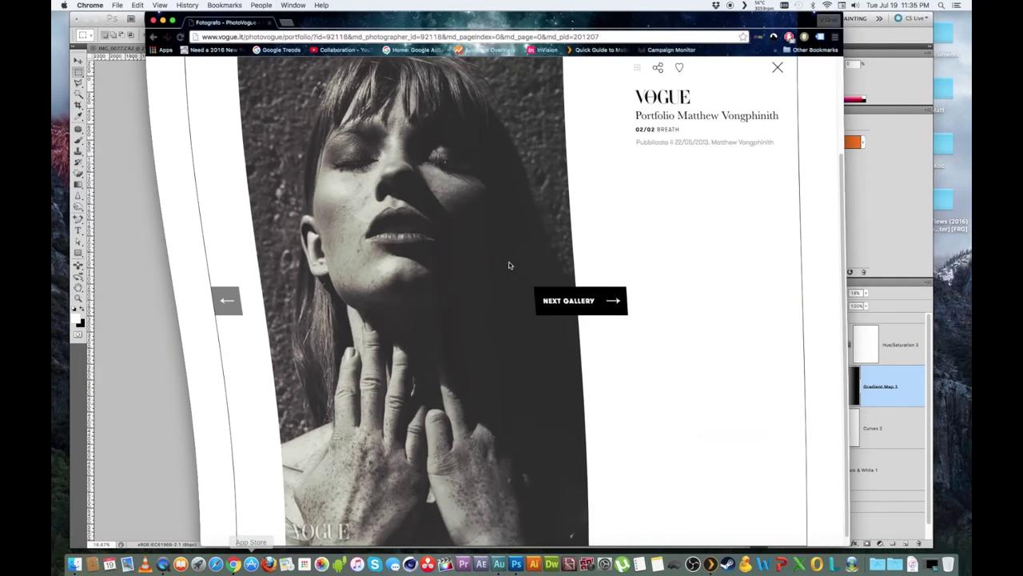
scroll(650, 355, "down", 1)
scroll(650, 355, "up", 2)
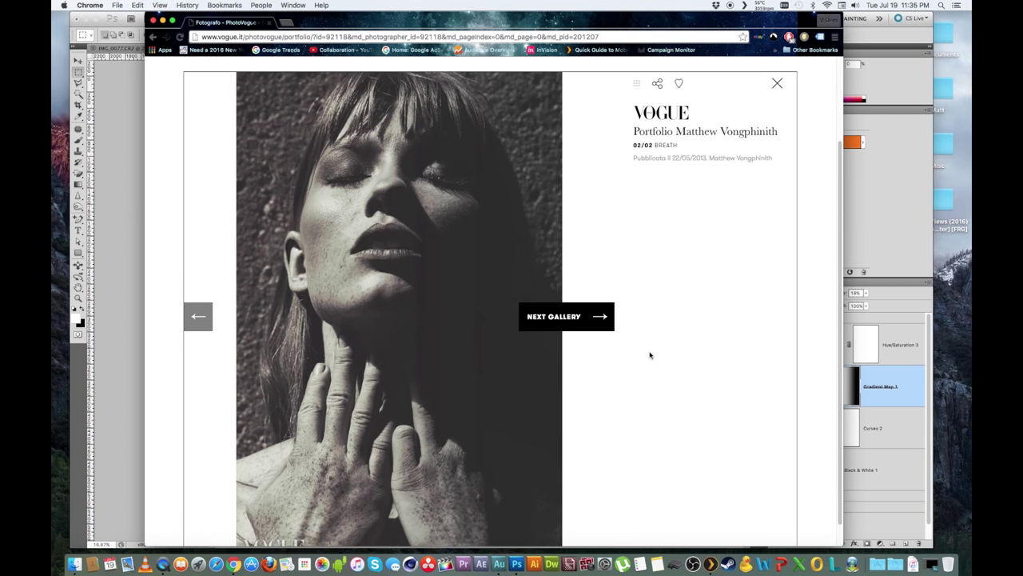
scroll(649, 355, "down", 1)
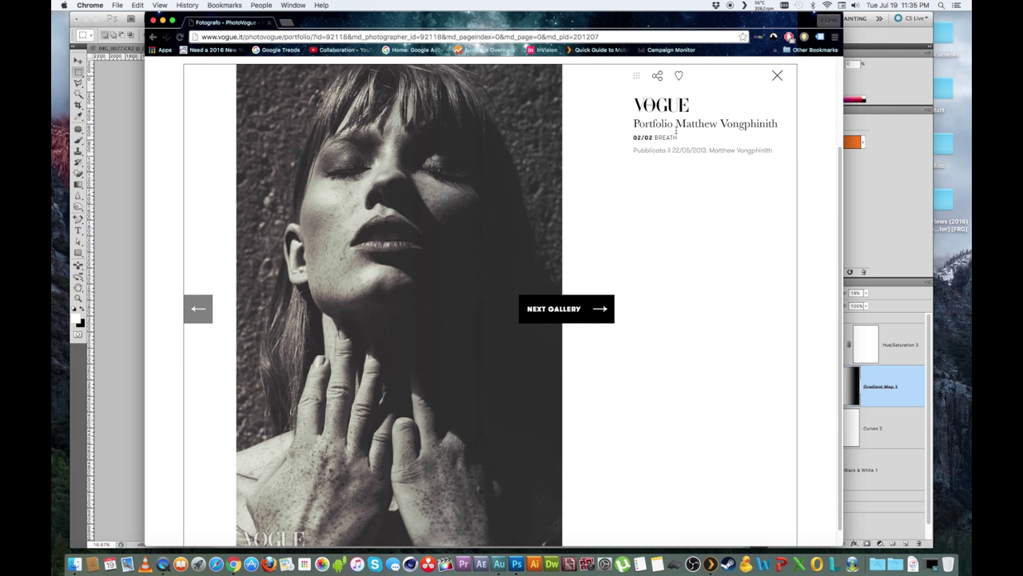
Highlight the photographer's name in the portrait title, then scroll the gallery page.
left_click_drag(677, 126, 759, 125)
left_click(734, 123)
left_click_drag(676, 125, 775, 122)
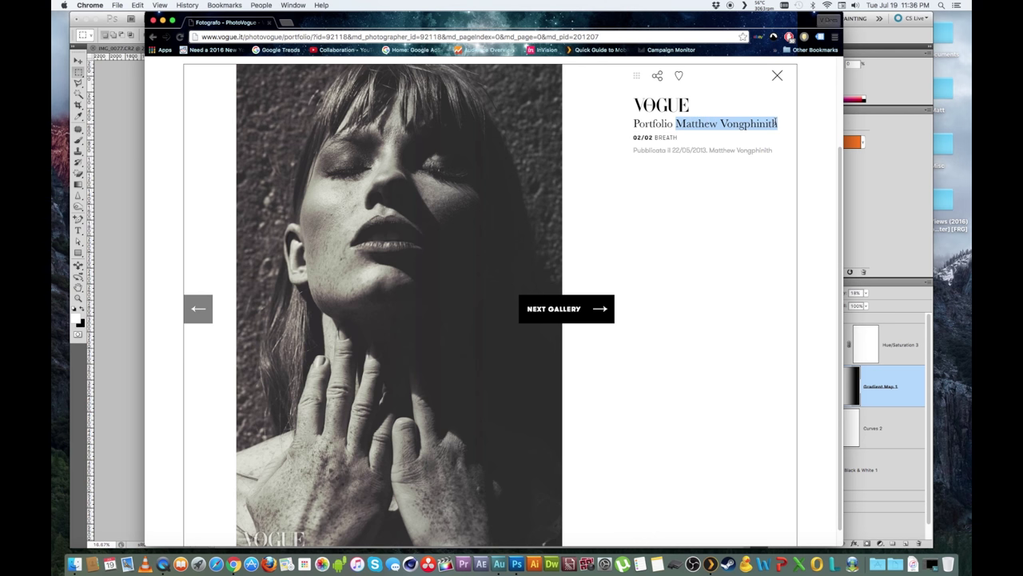
left_click(775, 124)
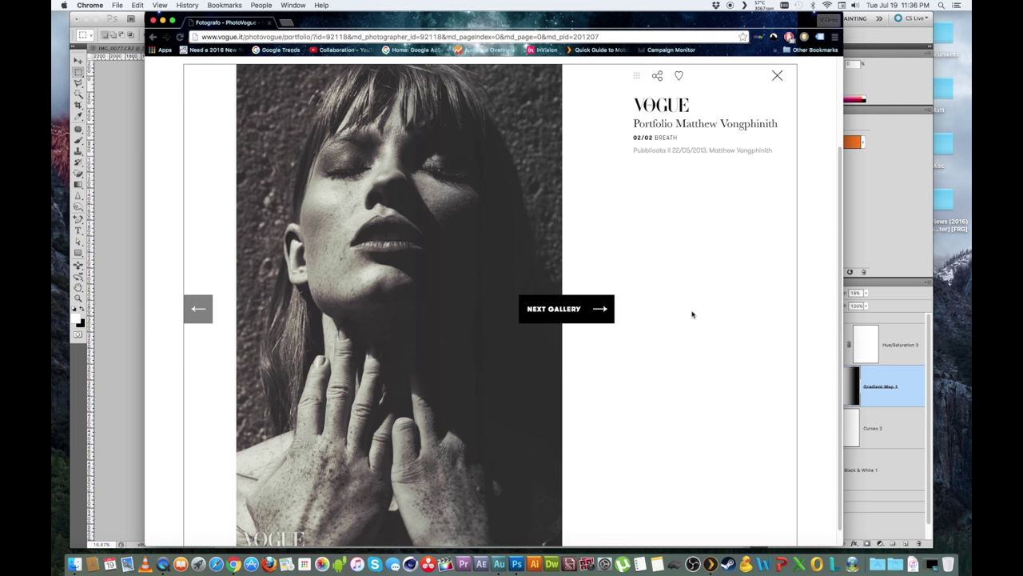
scroll(668, 328, "down", 1)
scroll(666, 351, "up", 1)
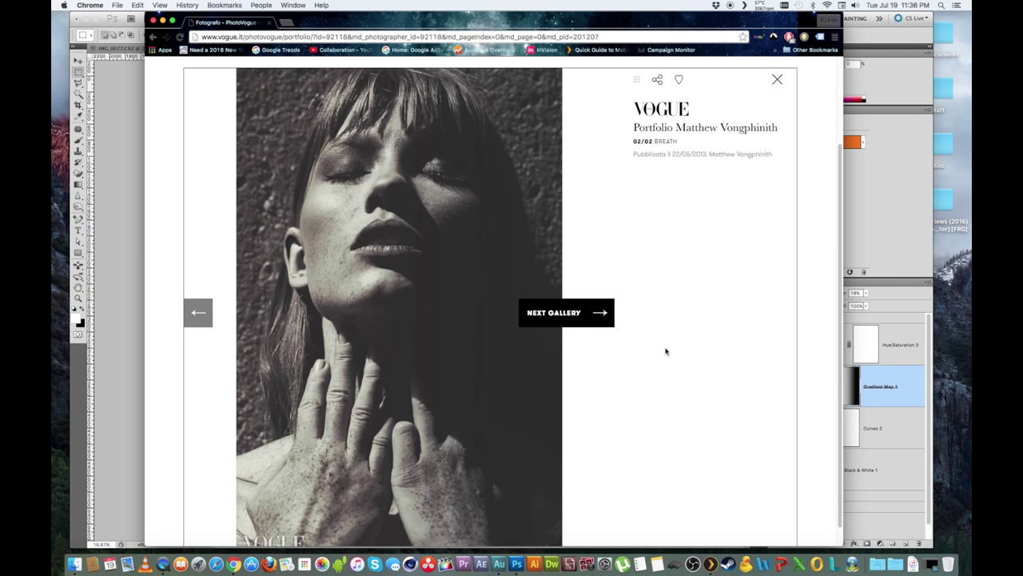